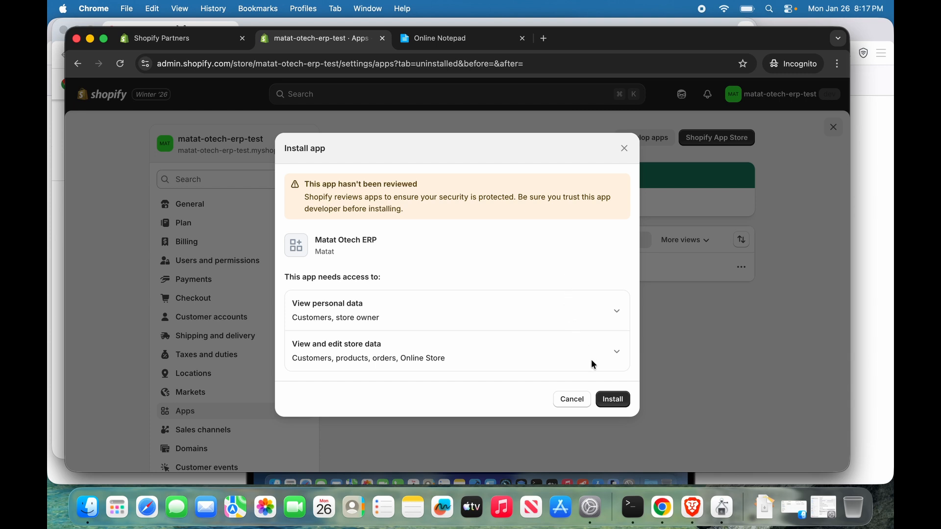
- Install the Matat Otech ERP app and approve its yearly Premium Plan subscription
left_click(613, 398)
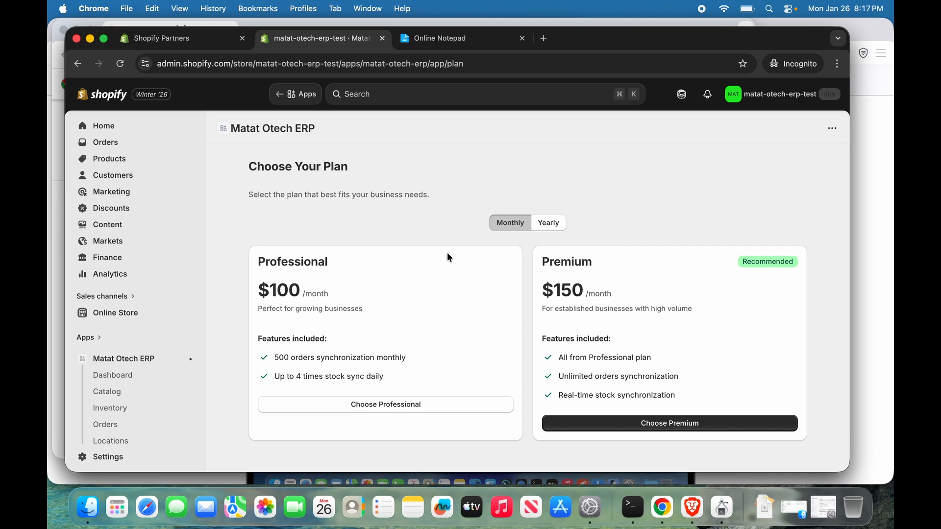
left_click(542, 226)
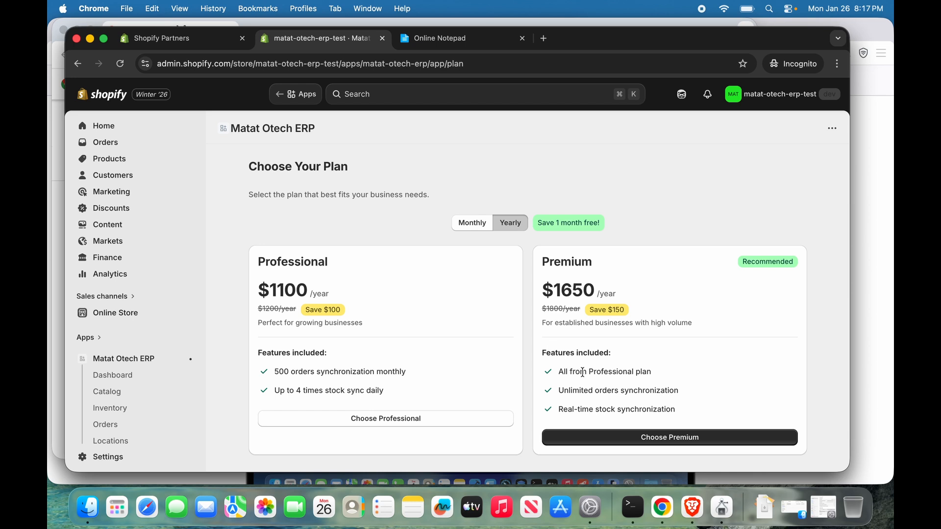
left_click(622, 441)
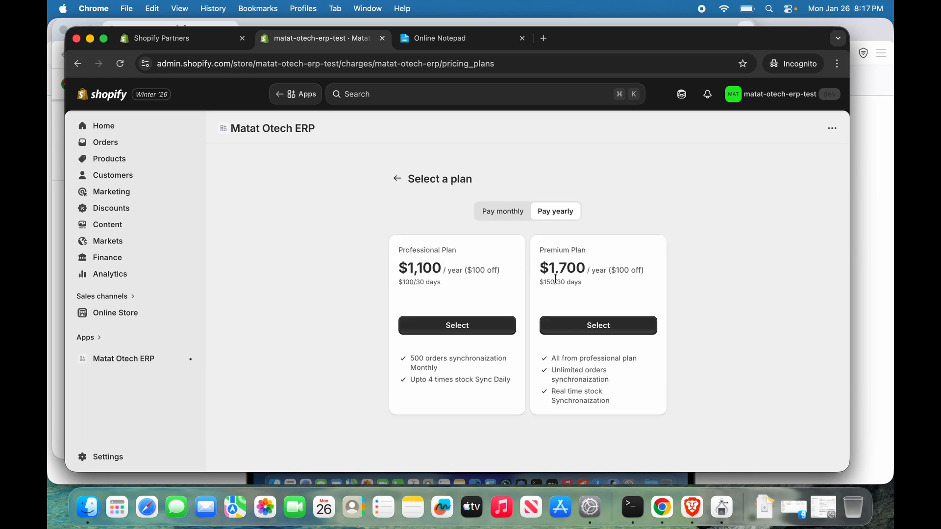
left_click(591, 333)
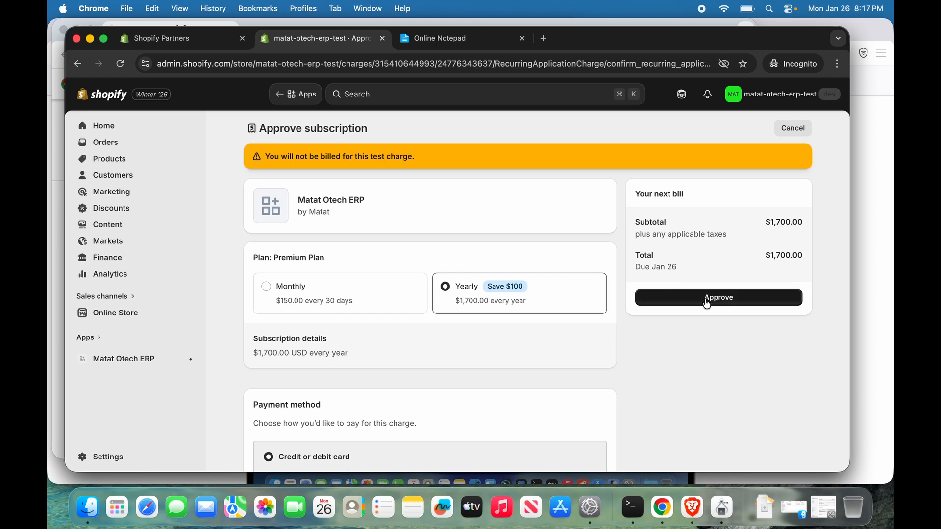
left_click(708, 303)
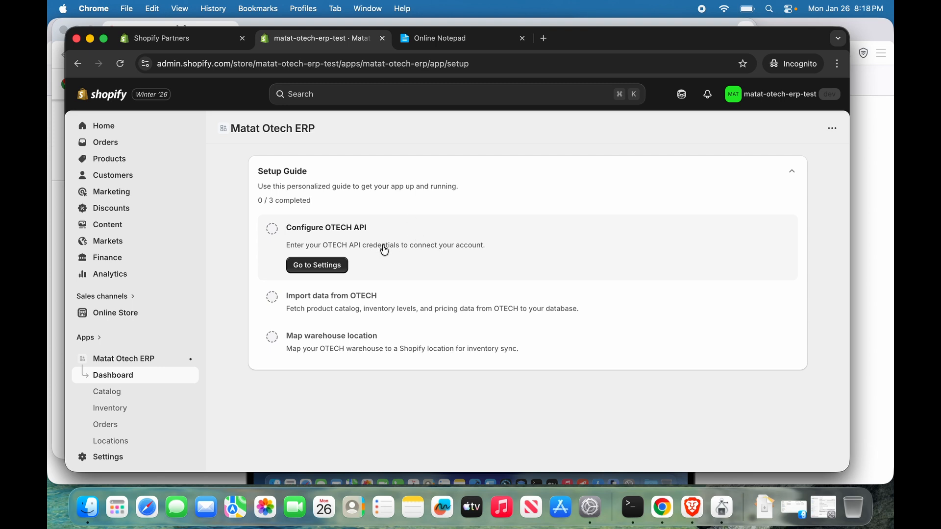
- Open the OTECH API configuration from the setup guide and fill in the OTECH username copied from the Online Notepad page
left_click(319, 265)
scroll(465, 254, "down", 1)
scroll(466, 254, "up", 1)
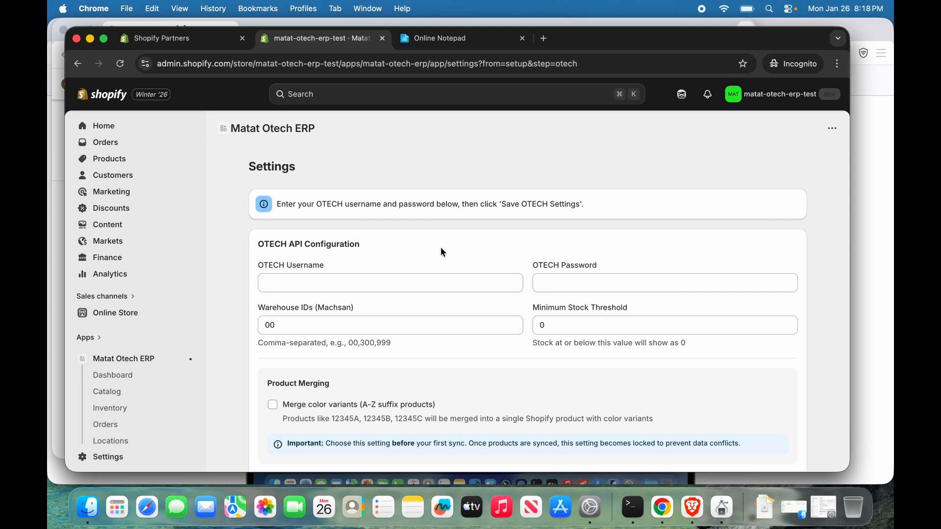
left_click(430, 39)
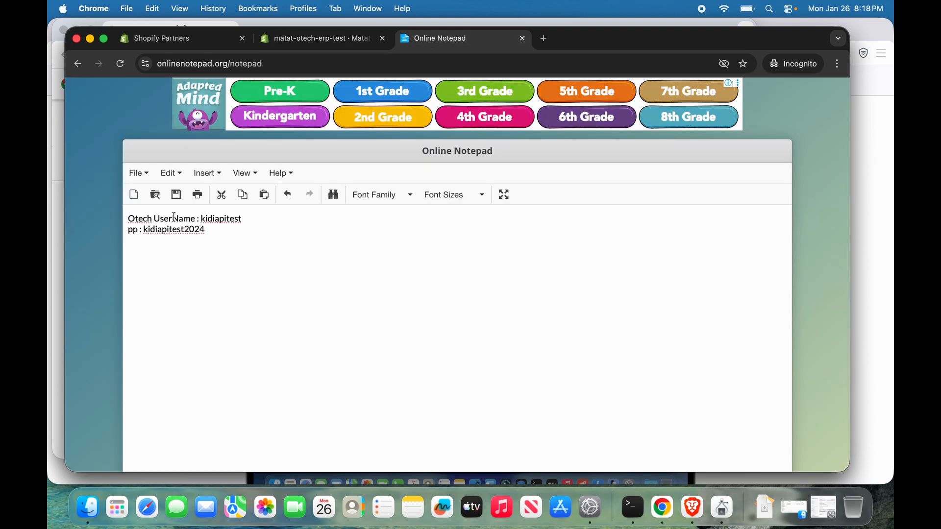
double_click(221, 218)
key("super+c")
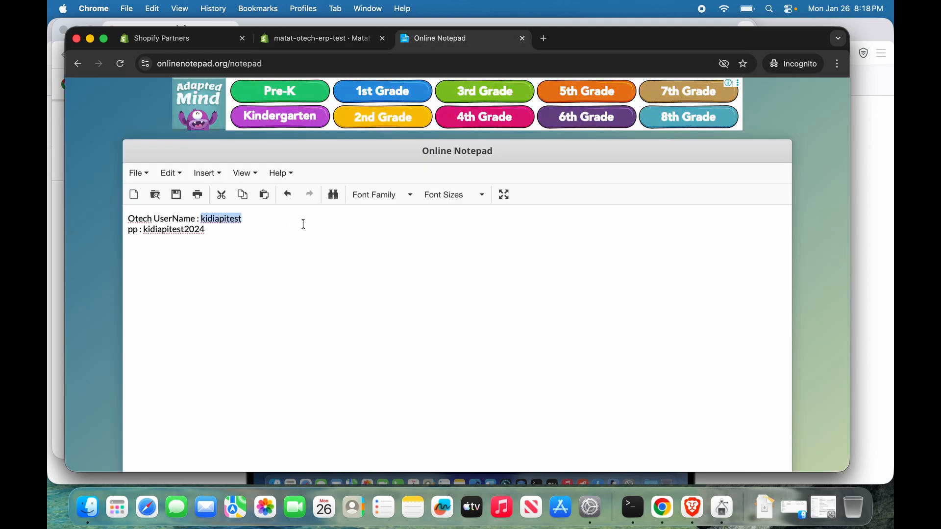
left_click(323, 39)
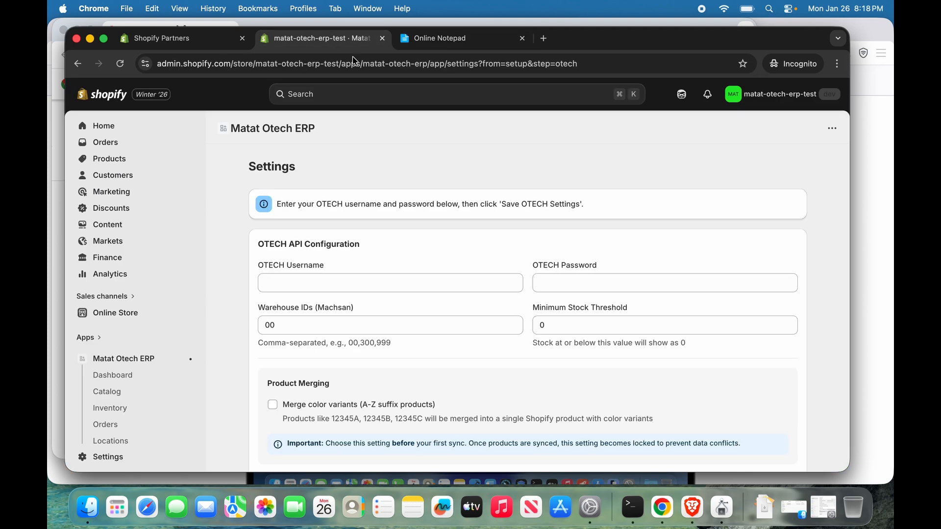
left_click(300, 287)
key("super+v")
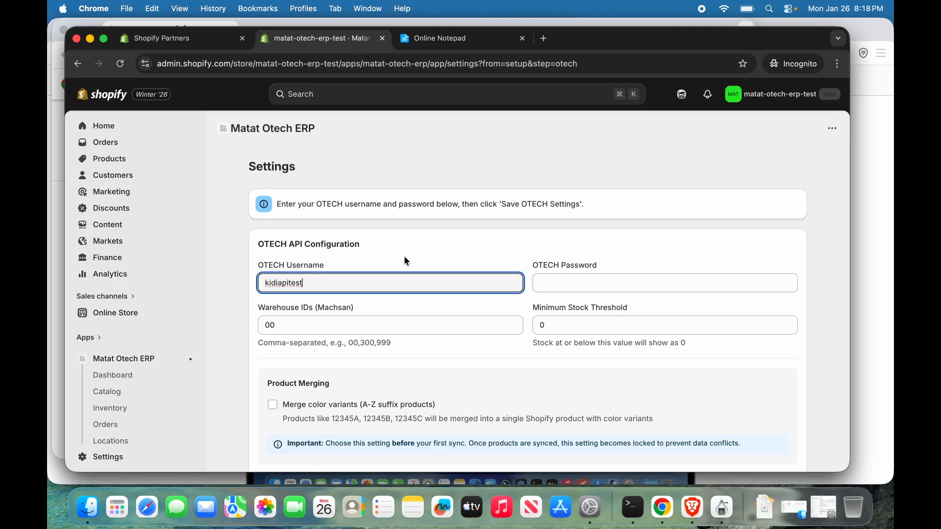
- Copy the OTECH password from the Online Notepad page and paste it into the OTECH Password field
left_click(441, 38)
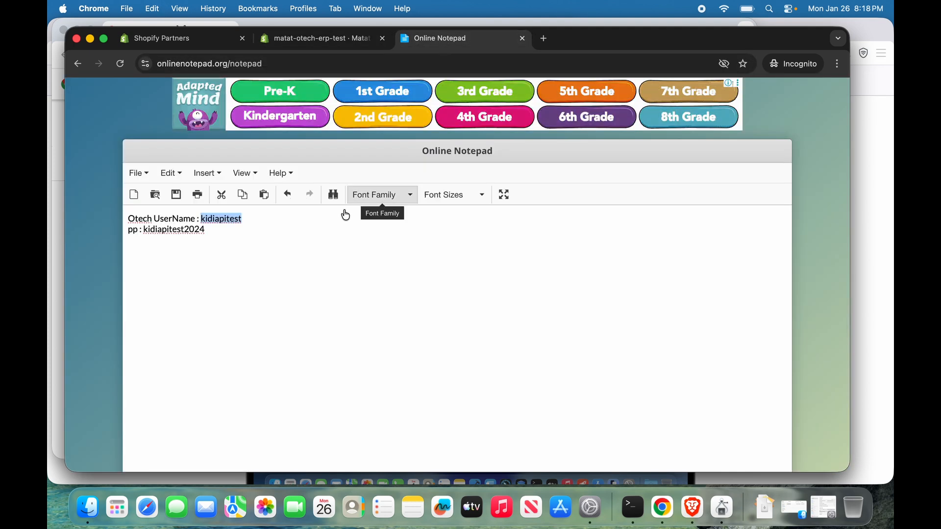
double_click(169, 228)
key("super+c")
left_click(322, 46)
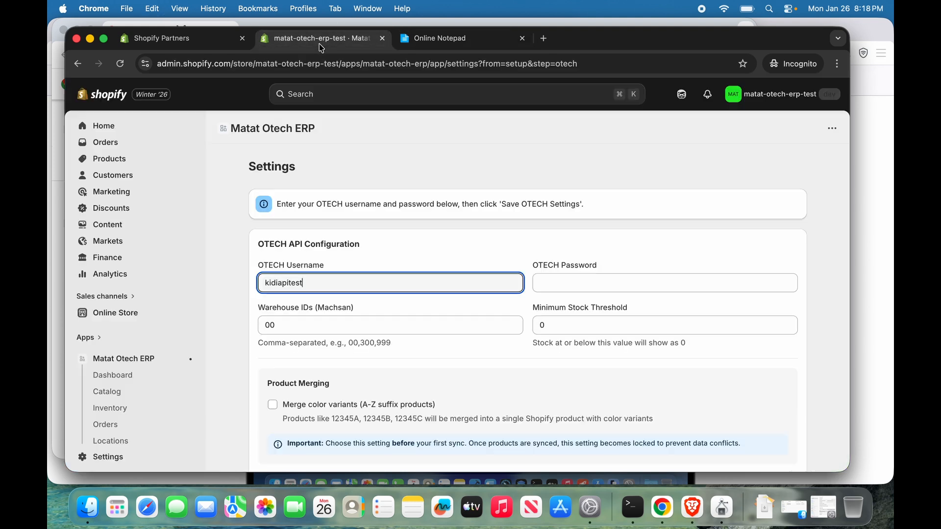
left_click(580, 282)
key("super+v")
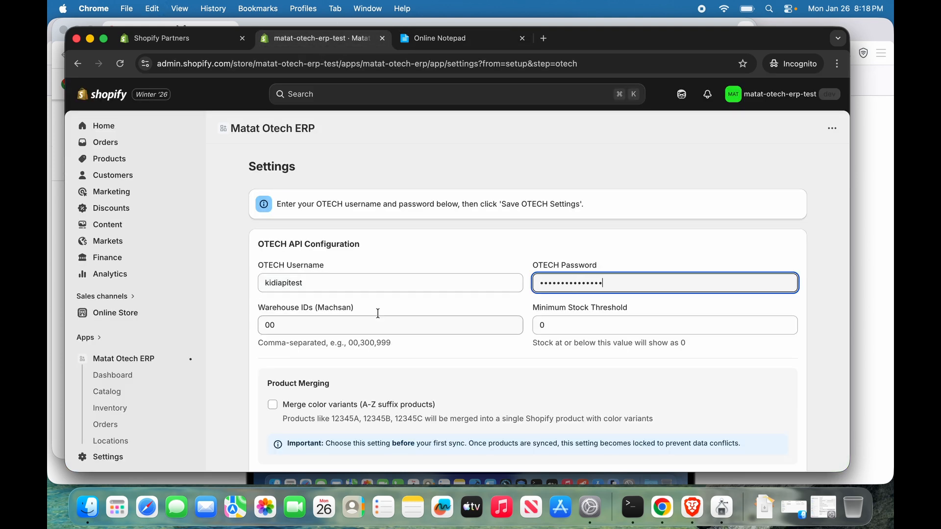
- Enable merging of color variants (A-Z suffix products) in the Product Merging settings
scroll(402, 295, "down", 2)
left_click(323, 298)
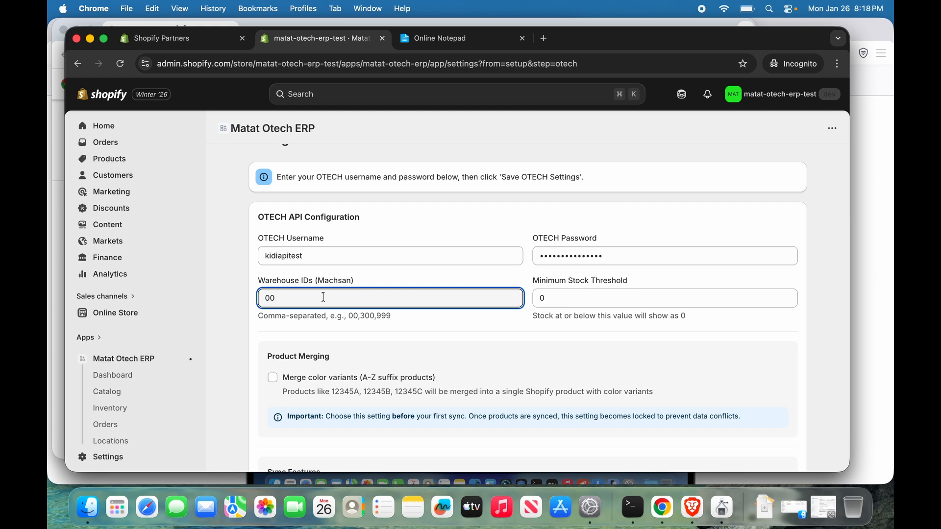
left_click(380, 283)
scroll(487, 274, "down", 2)
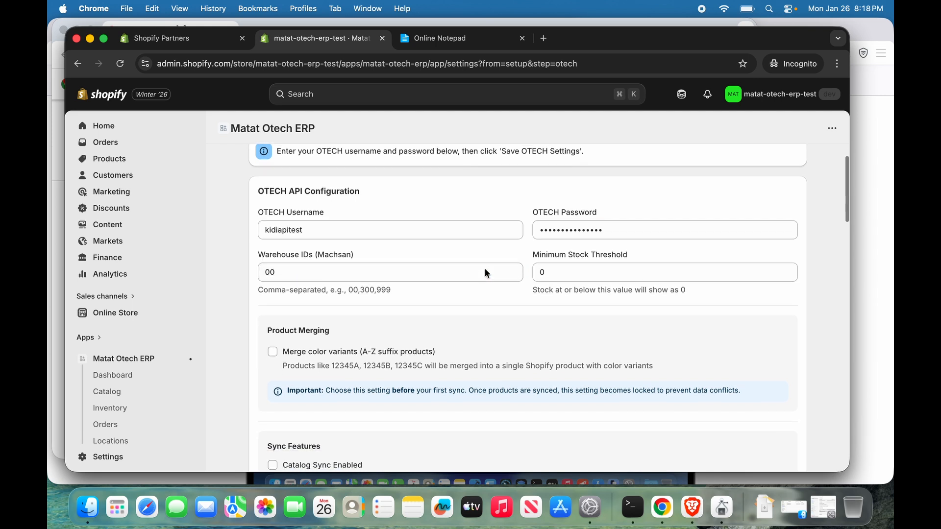
scroll(561, 266, "down", 3)
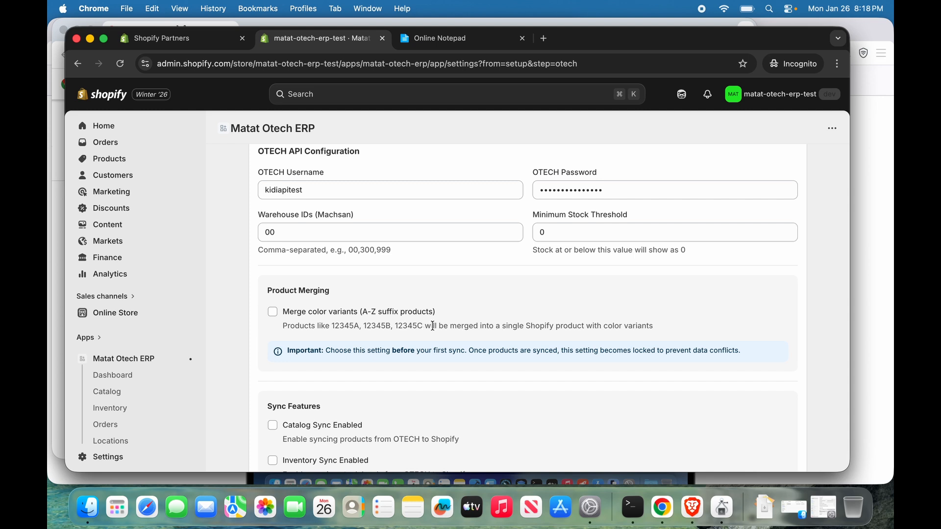
scroll(433, 325, "down", 2)
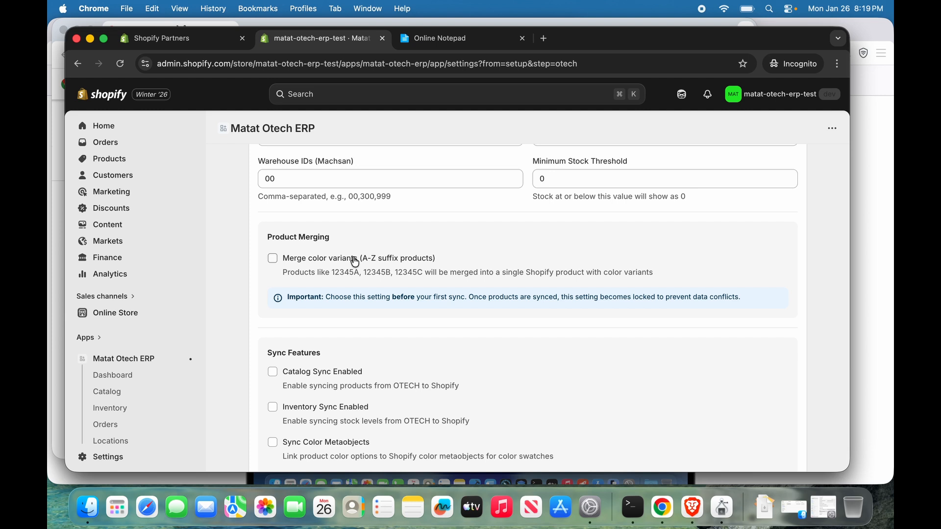
scroll(356, 262, "down", 1)
scroll(355, 262, "up", 3)
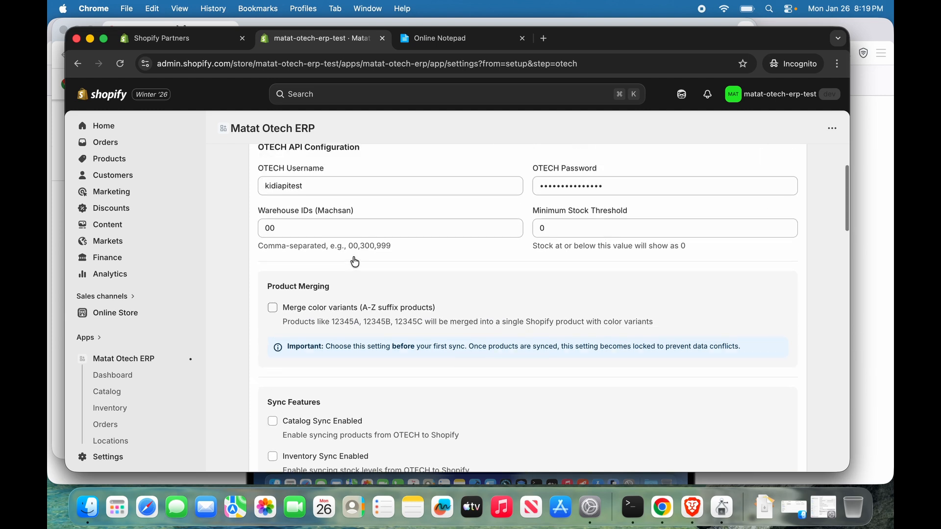
scroll(355, 262, "down", 5)
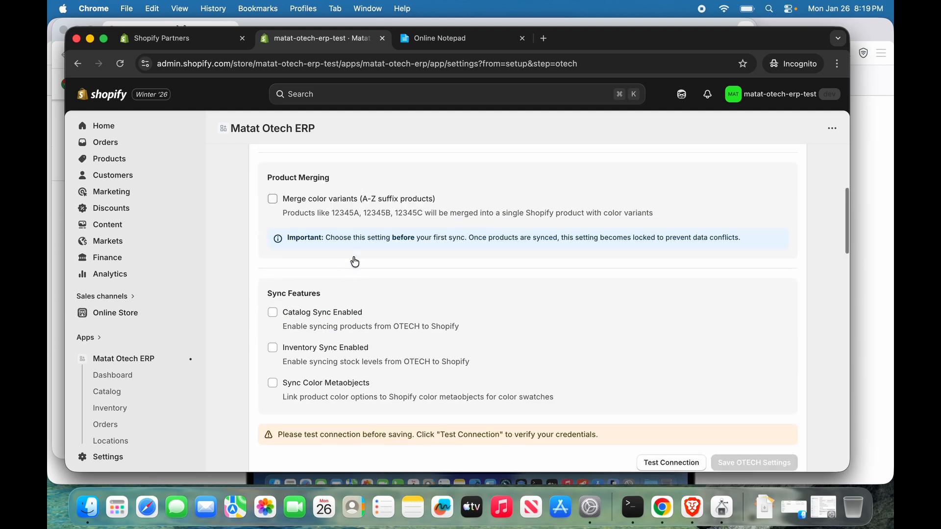
left_click(273, 204)
scroll(361, 242, "down", 3)
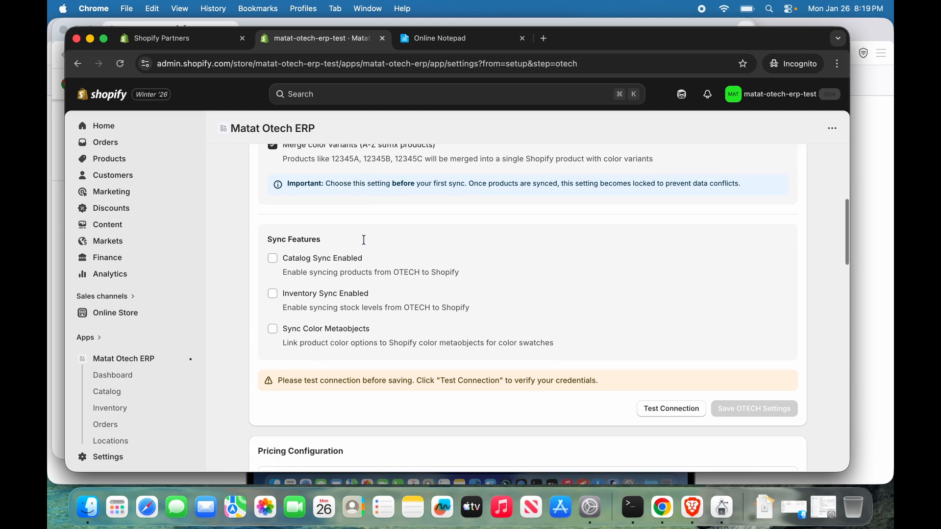
- Enable Catalog Sync, Inventory Sync and Sync Color Metaobjects in the Sync Features
left_click(293, 262)
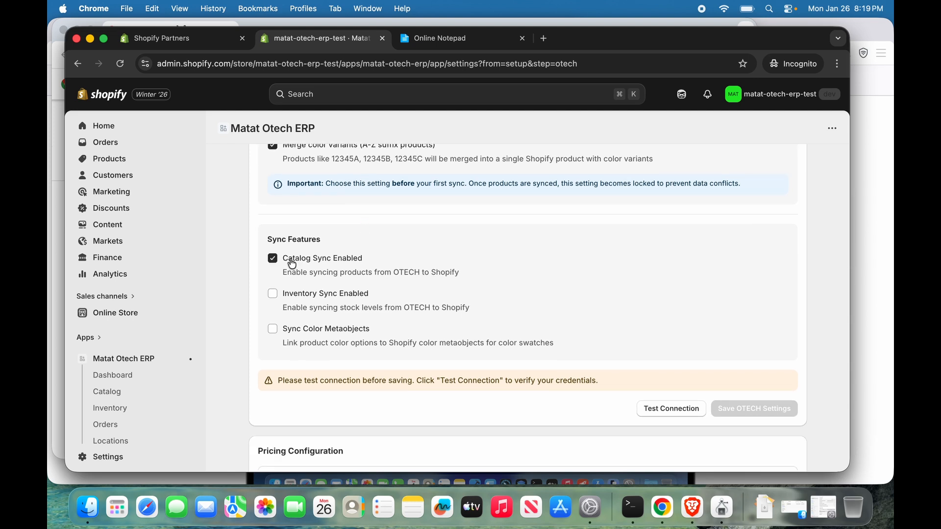
left_click(288, 300)
left_click(293, 334)
scroll(419, 327, "down", 1)
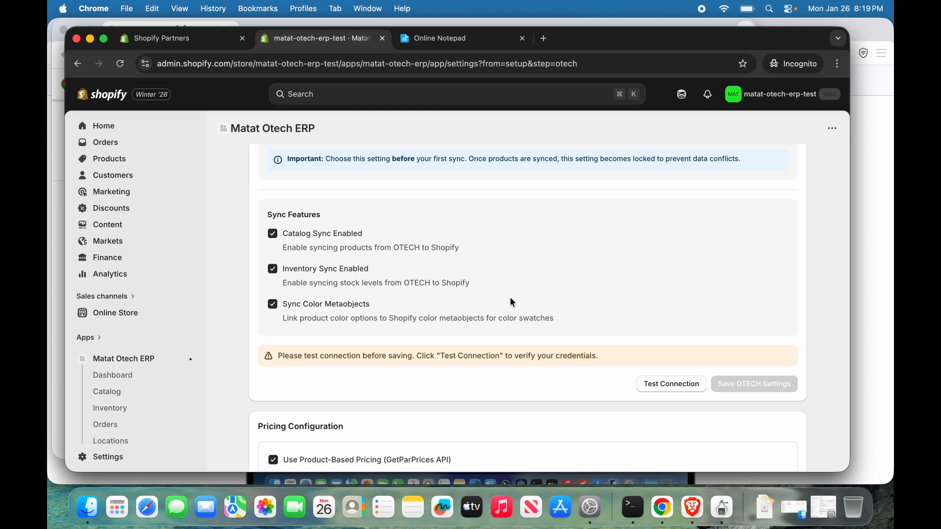
- Turn off Sync Color Metaobjects, leaving the other sync features enabled
scroll(512, 303, "down", 2)
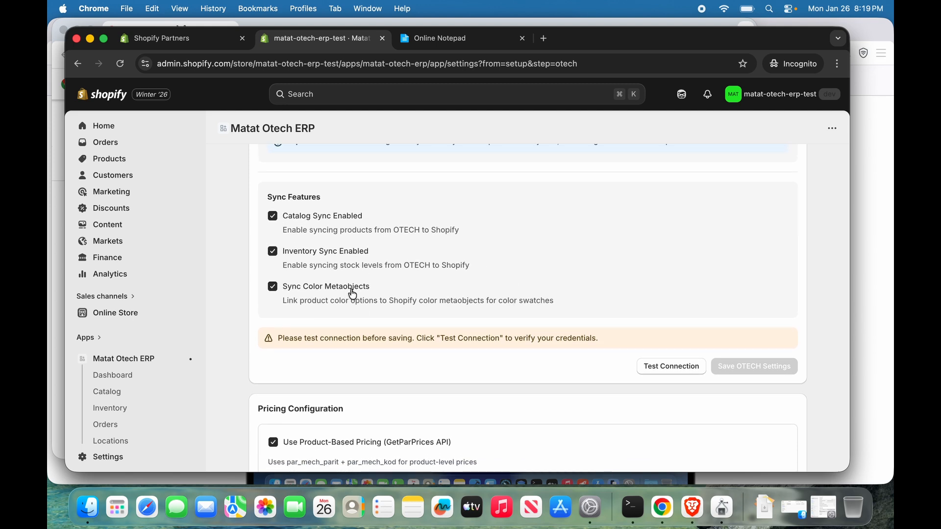
scroll(353, 294, "up", 2)
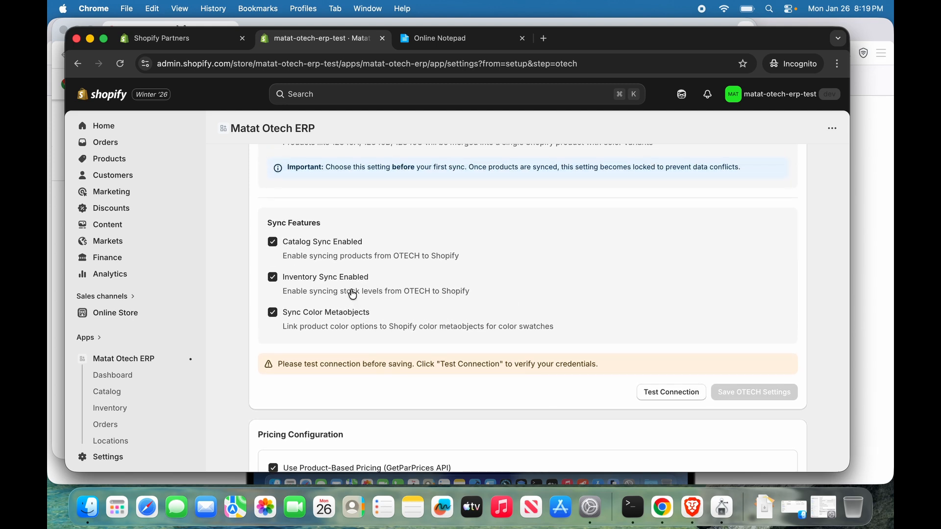
left_click(273, 313)
- Test the connection with the entered OTECH credentials and save the OTECH settings
scroll(345, 314, "down", 3)
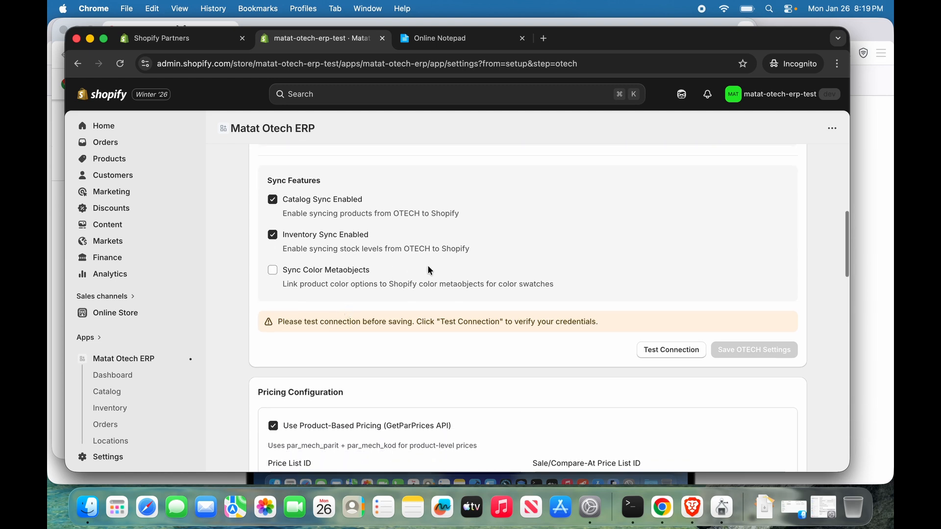
scroll(430, 270, "down", 3)
scroll(577, 271, "up", 2)
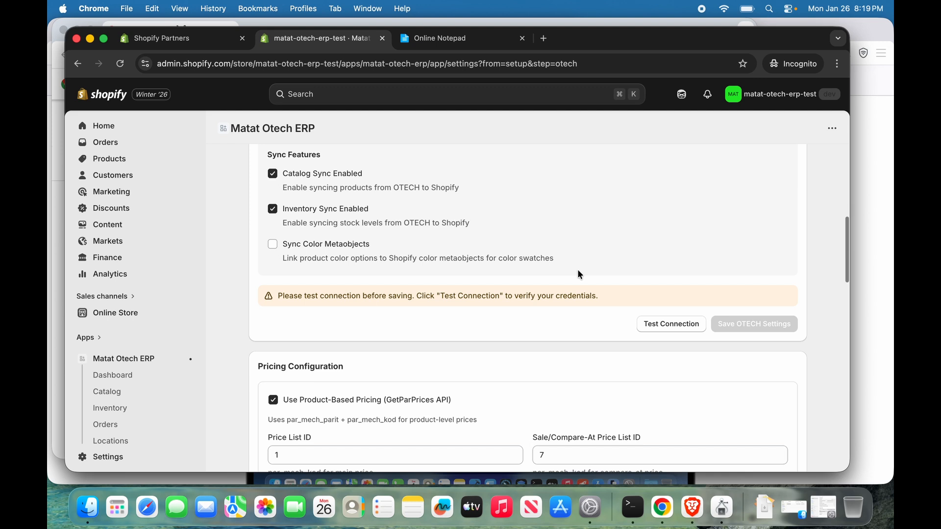
left_click(681, 325)
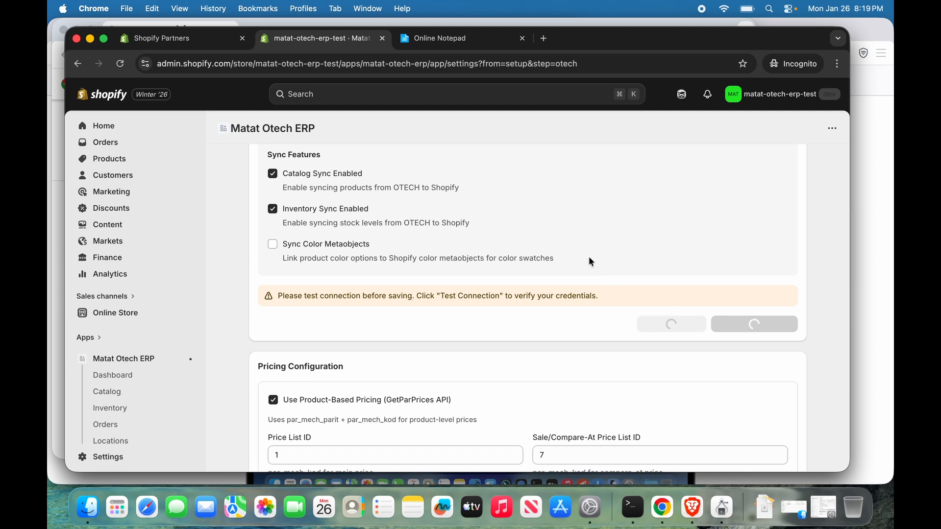
scroll(589, 256, "down", 5)
scroll(592, 261, "down", 5)
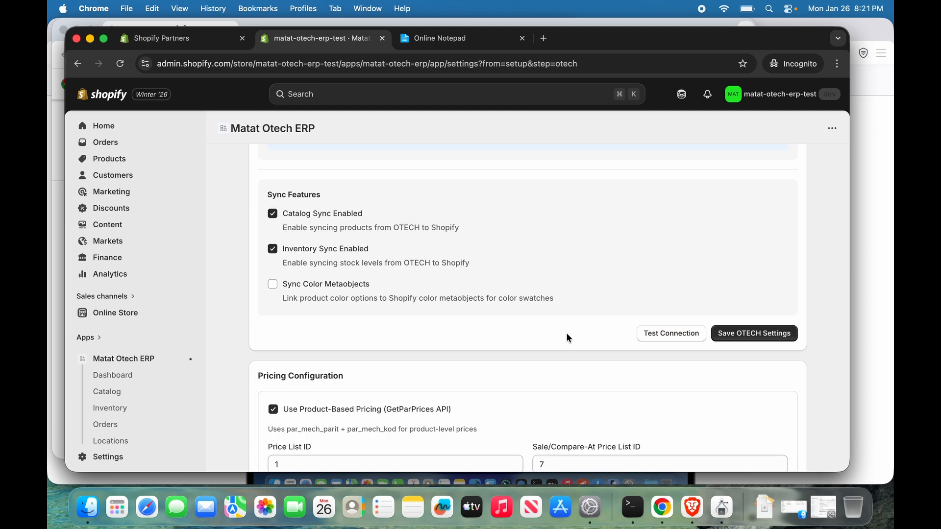
scroll(567, 336, "down", 4)
scroll(566, 338, "down", 3)
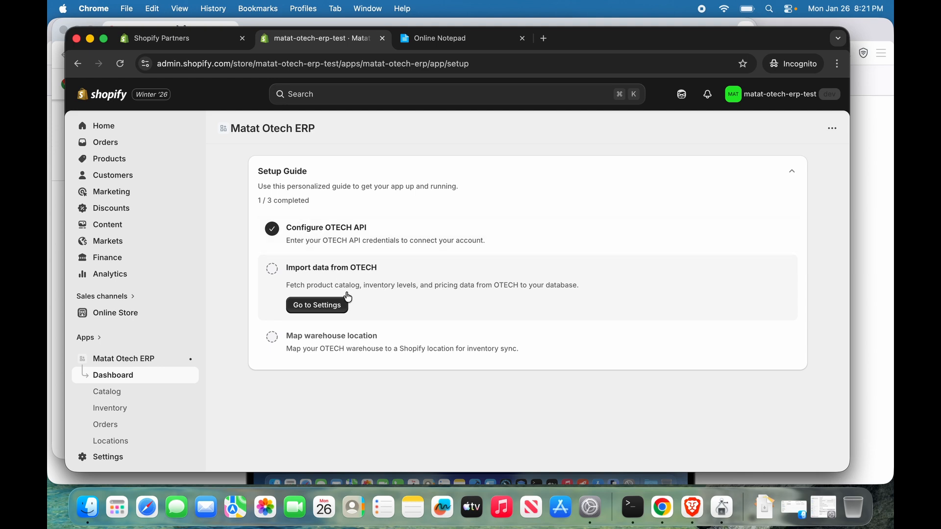
- Import the catalog, inventory and pricing data from OTECH and reload the setup guide
left_click(323, 308)
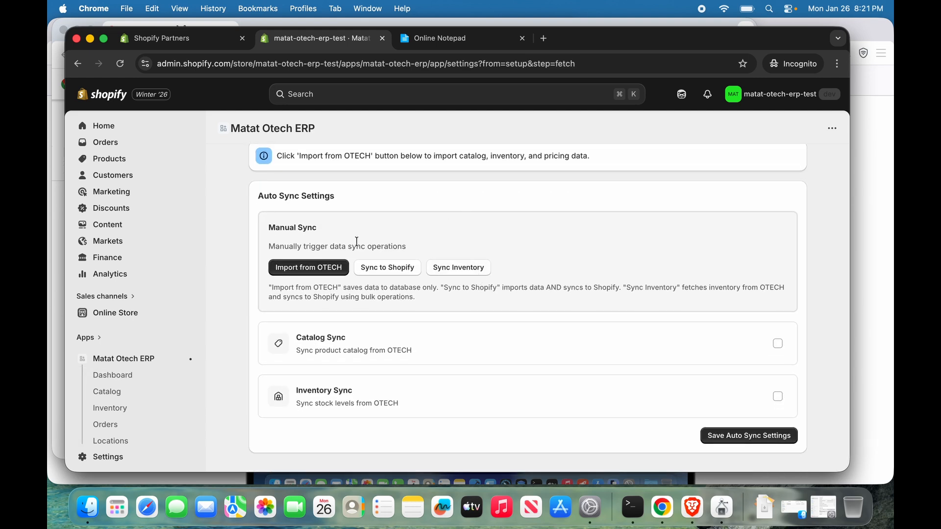
left_click(293, 272)
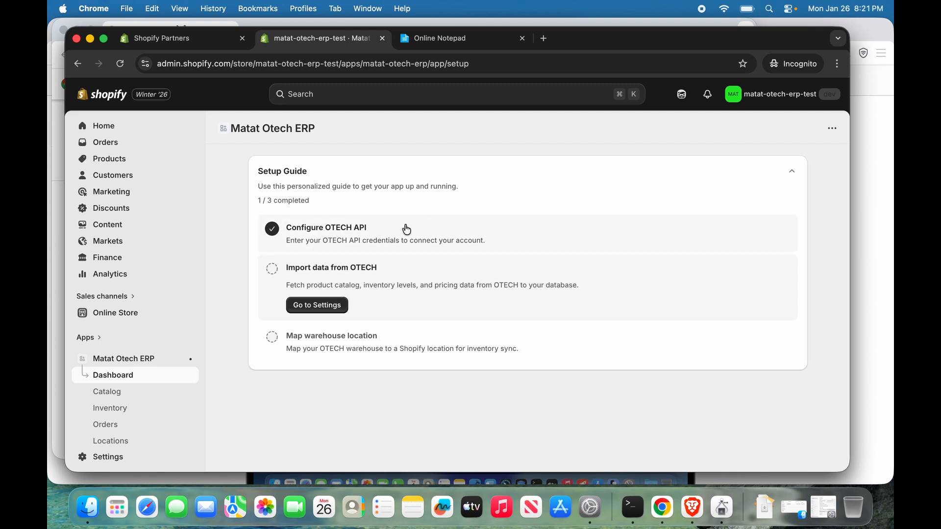
key("super+r")
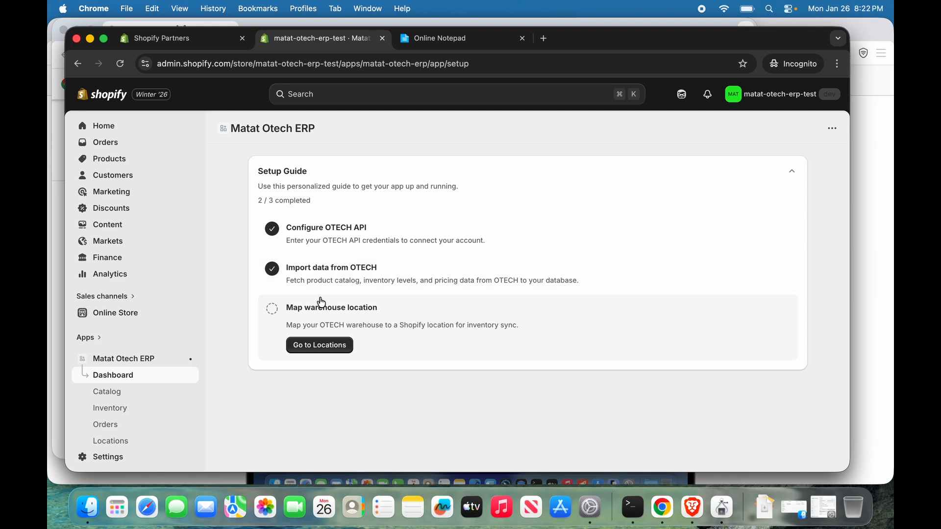
- Map OTECH warehouse code 00 to the Shopify location "Shop location"
left_click(319, 350)
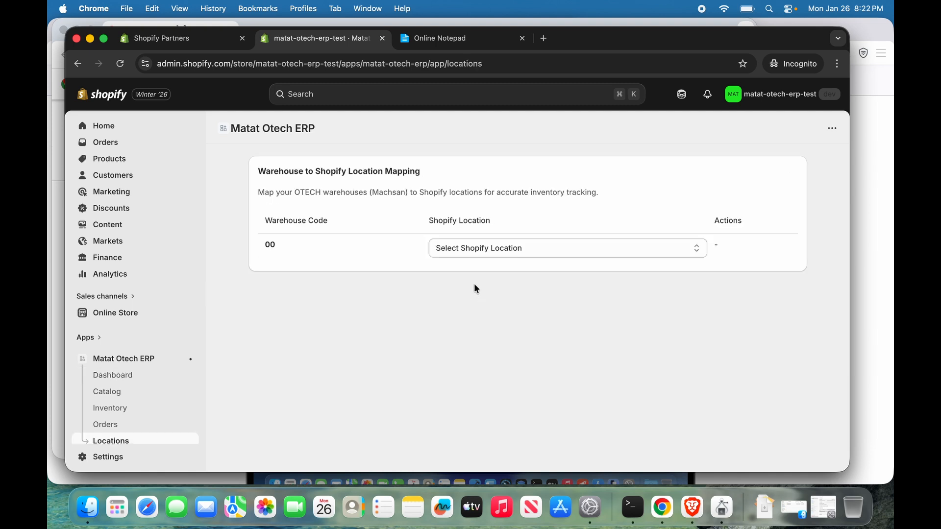
double_click(270, 246)
left_click(544, 246)
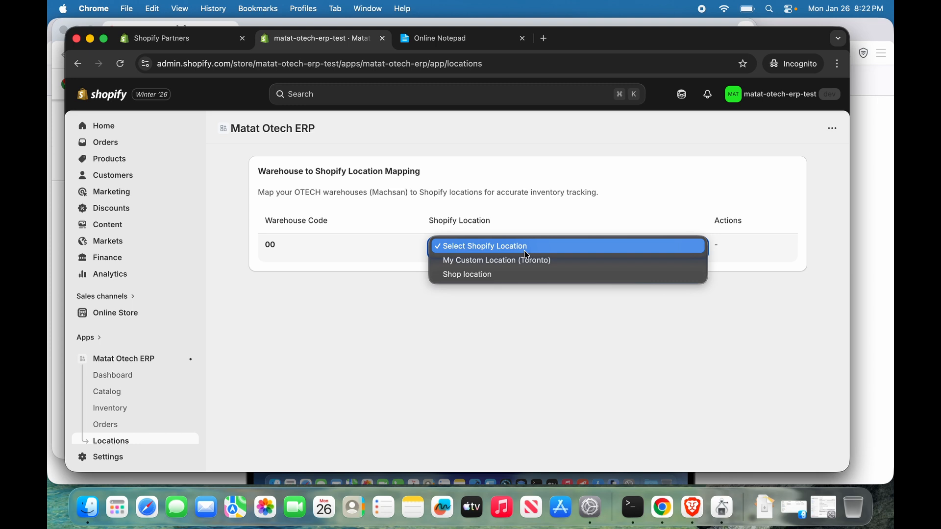
left_click(496, 275)
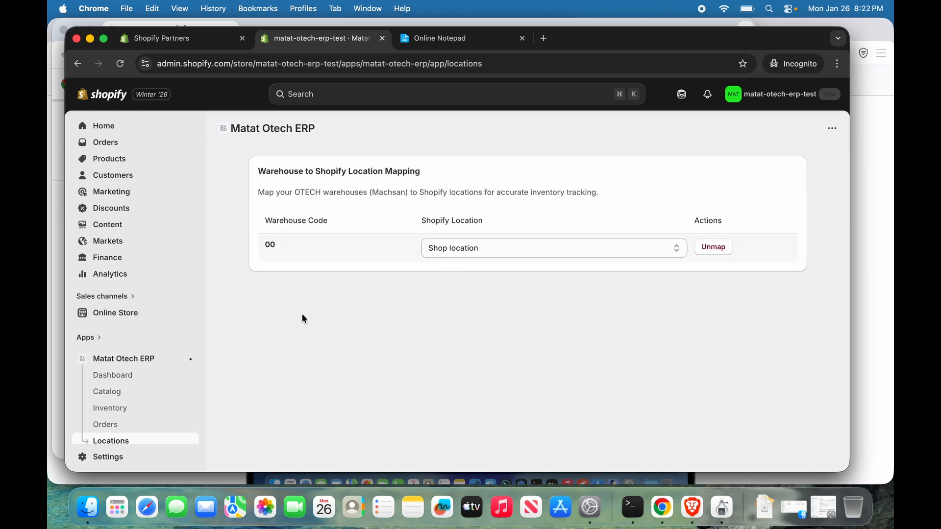
- Examine the Matat Otech ERP dashboard and the app's catalog list with its product sync statuses and actions
scroll(158, 290, "down", 3)
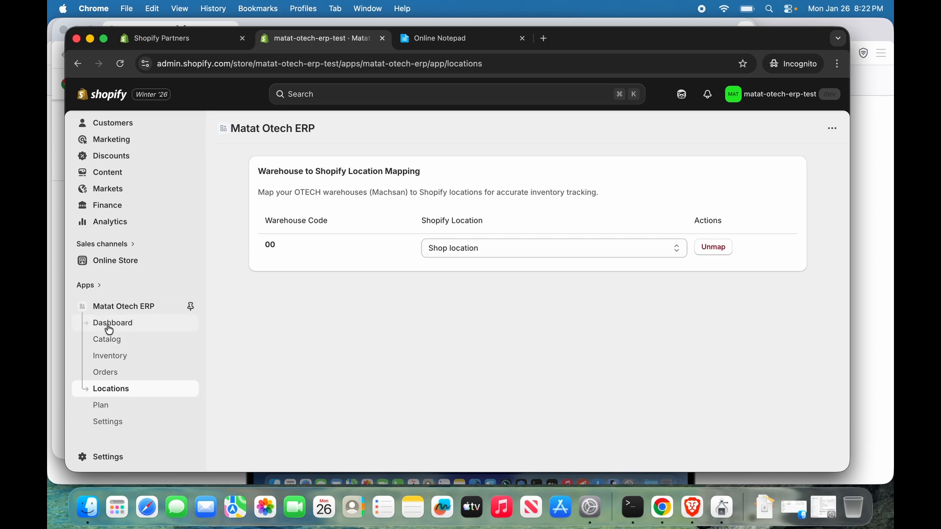
left_click(119, 327)
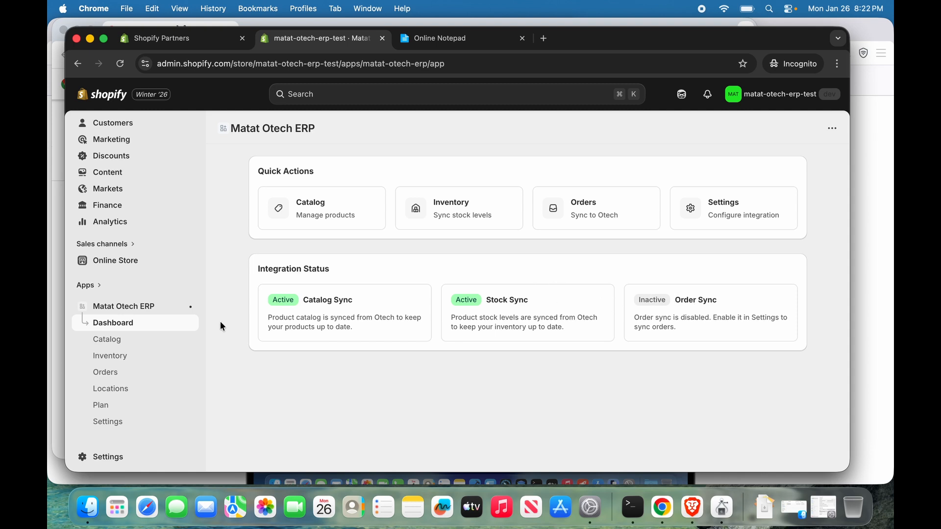
left_click(106, 339)
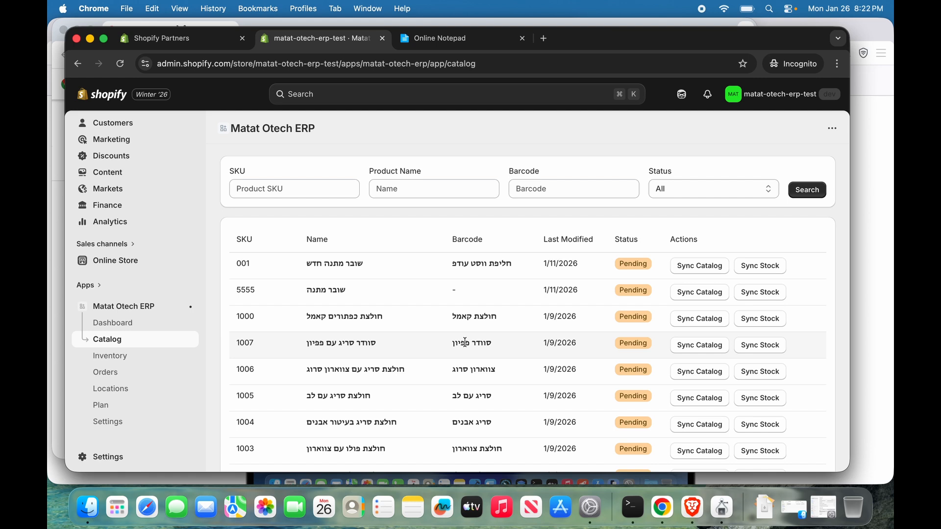
scroll(465, 341, "down", 3)
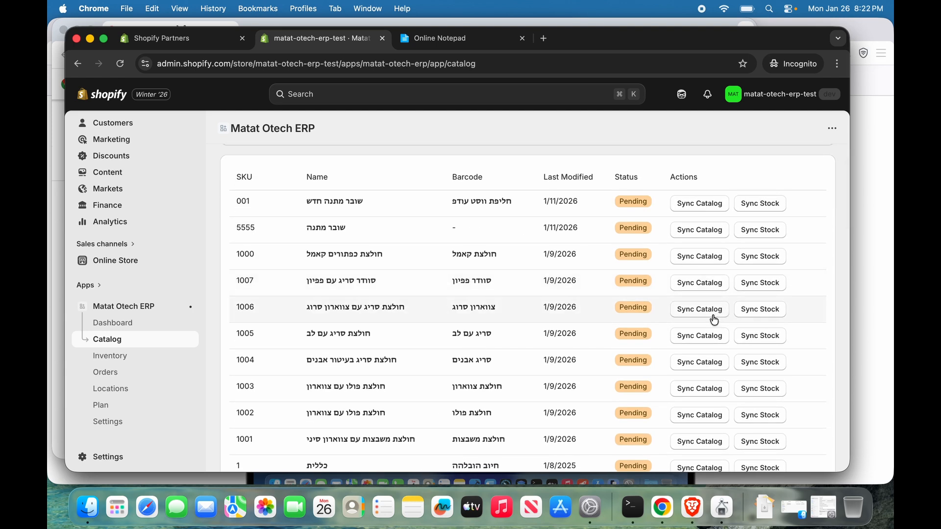
scroll(709, 308, "up", 1)
scroll(708, 306, "up", 1)
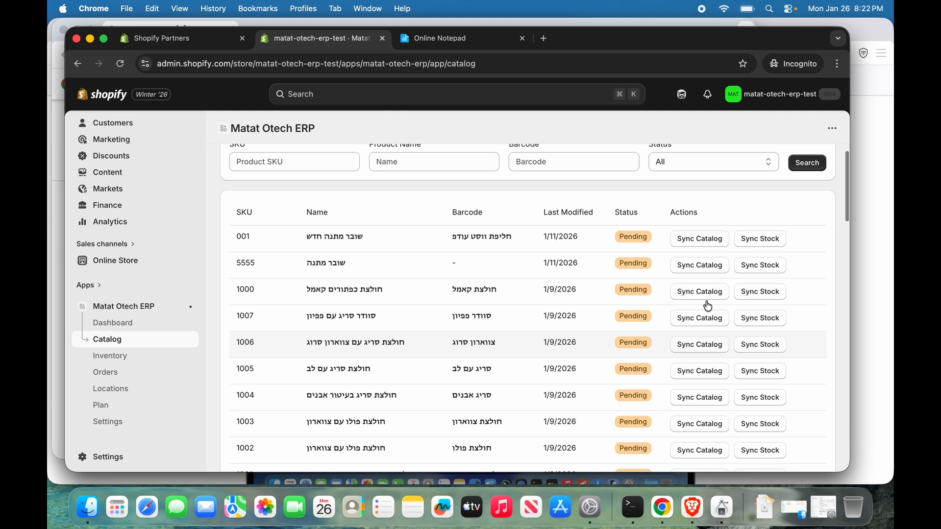
scroll(705, 338, "down", 2)
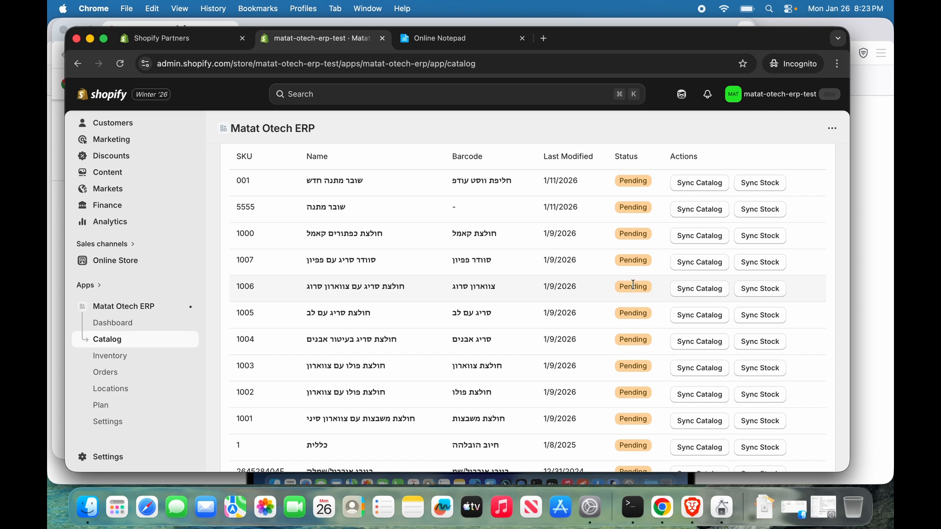
scroll(633, 285, "up", 3)
scroll(634, 285, "down", 2)
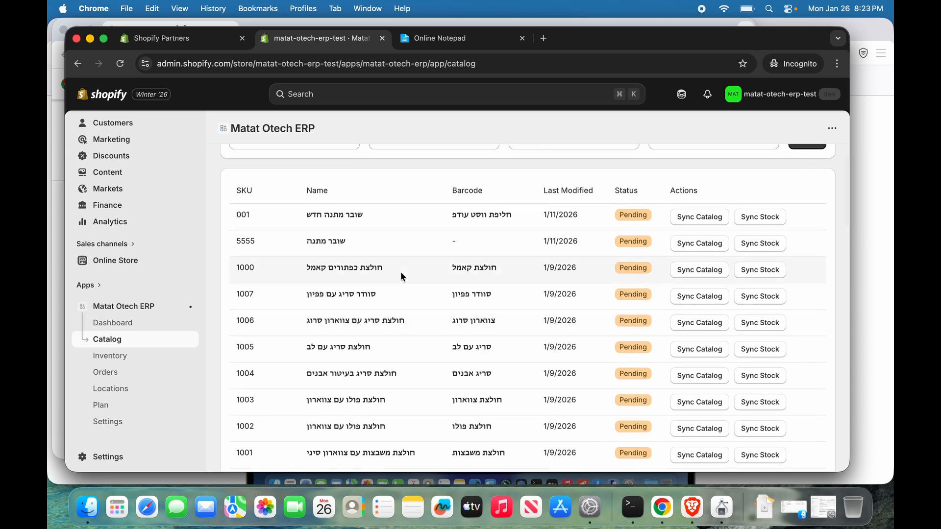
scroll(492, 278, "up", 2)
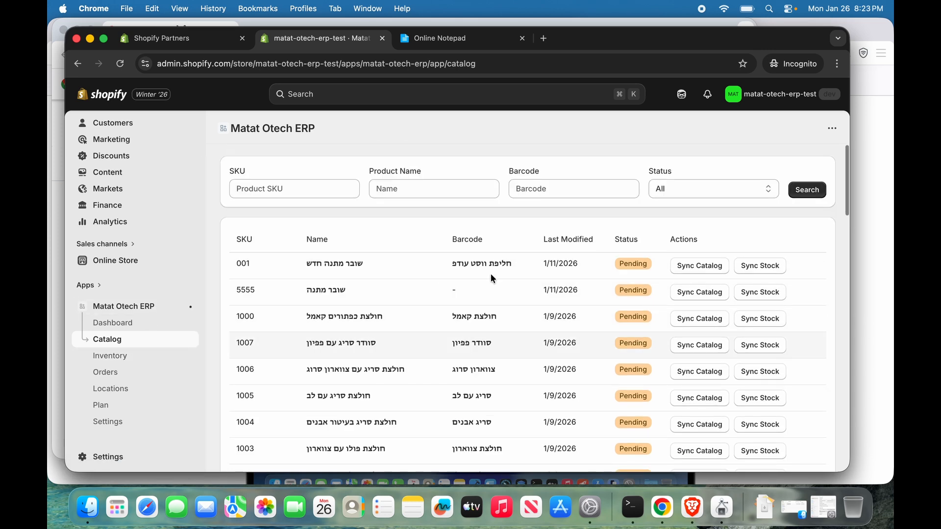
- Sync the catalog entry for SKU 324423353F to Shopify and check its status
scroll(612, 293, "down", 10)
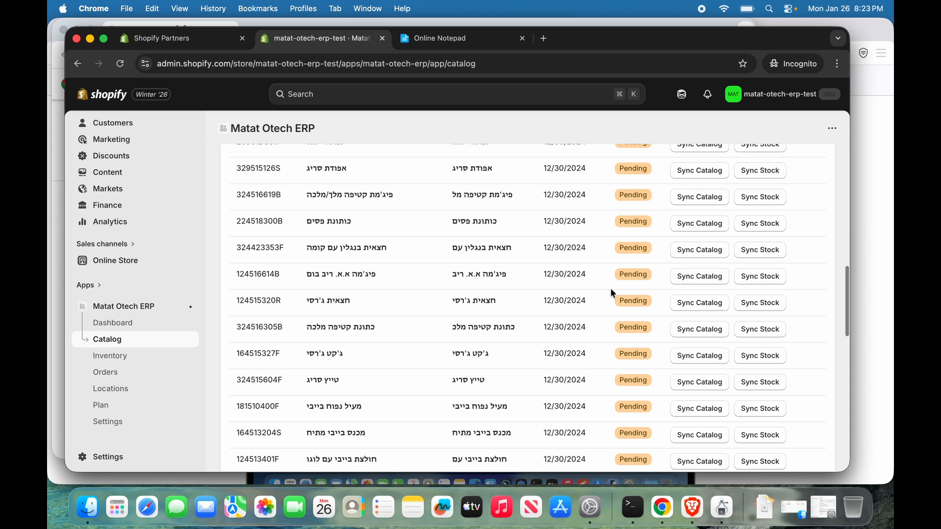
left_click(699, 252)
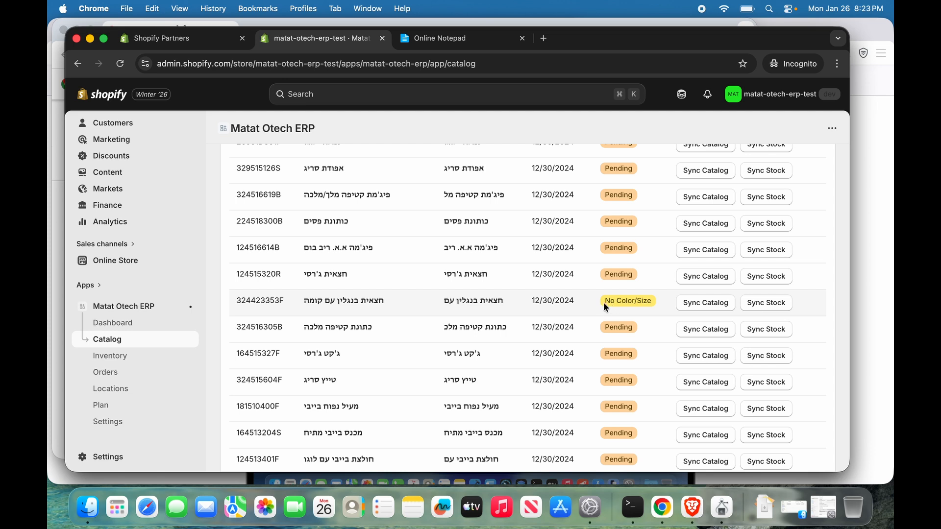
left_click_drag(606, 306, 644, 303)
left_click(648, 302)
- Sync the catalog entry for SKU 164513204S to Shopify
scroll(637, 308, "down", 5)
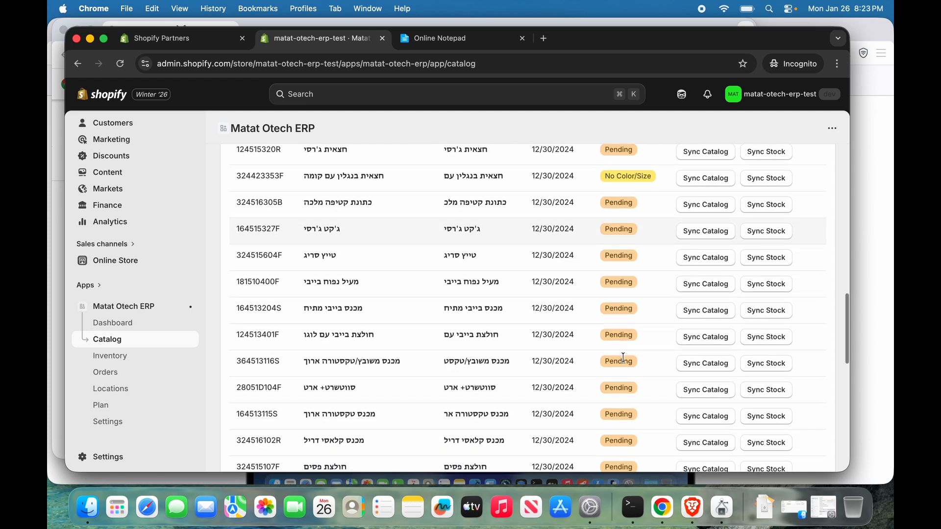
left_click(695, 315)
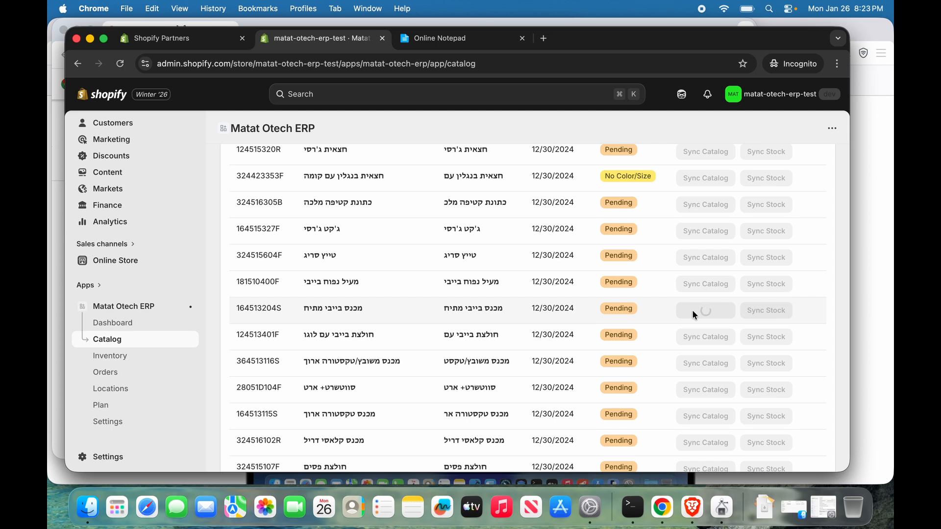
scroll(538, 358, "down", 1)
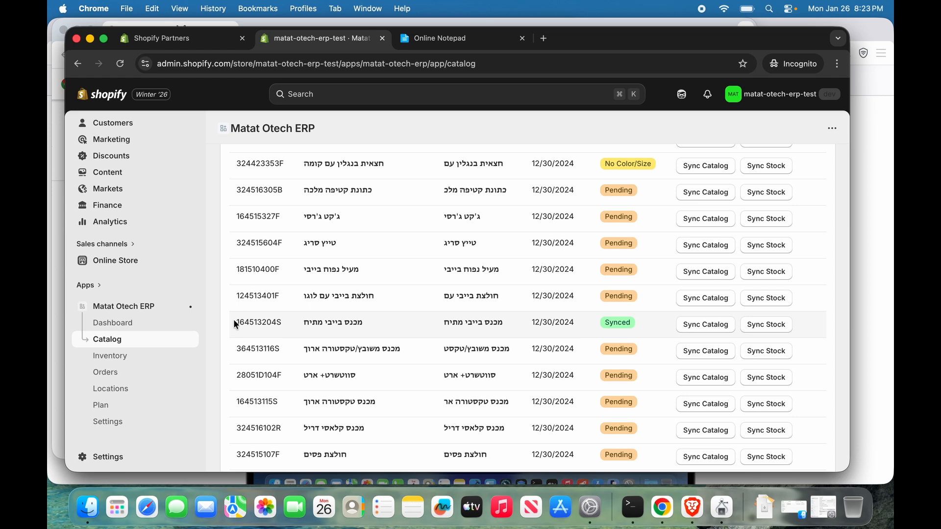
- Search the store's Products list in a new tab for the copied SKU 164513204S and open the matching product
left_click_drag(233, 319, 292, 327)
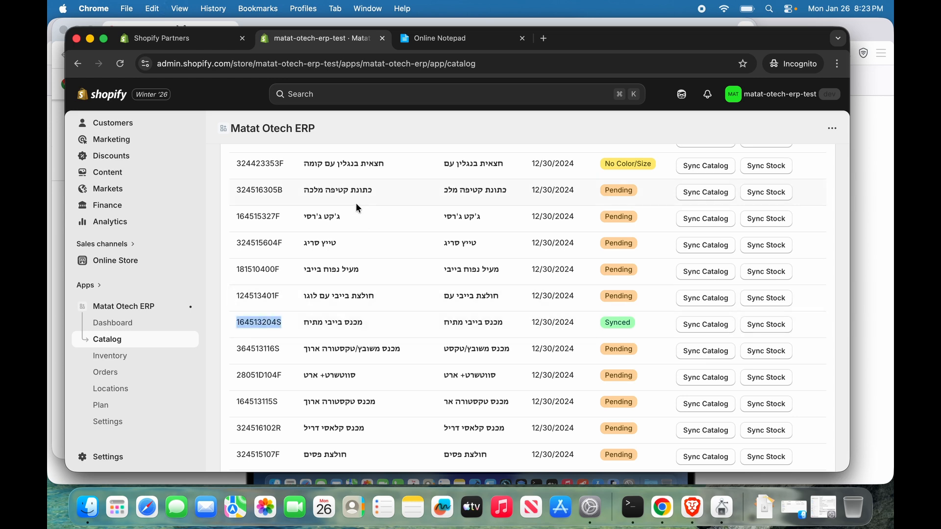
scroll(135, 220, "up", 2)
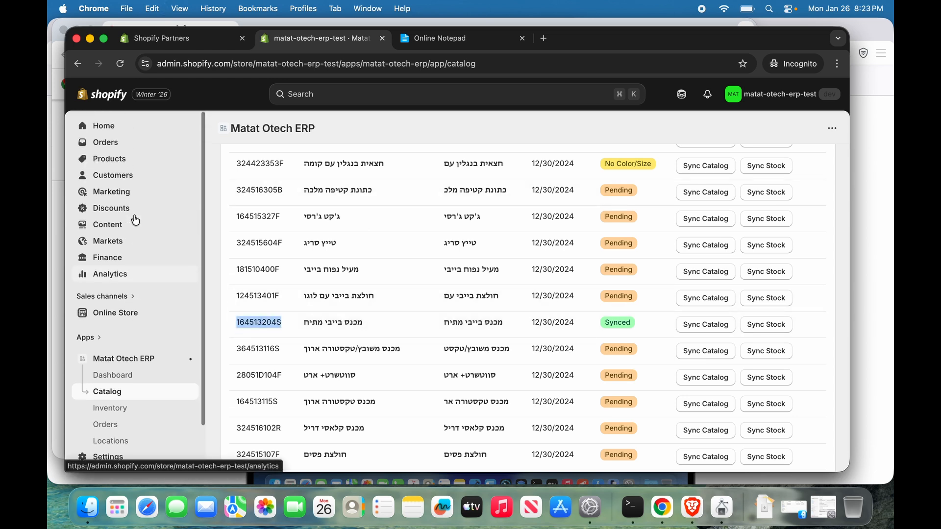
left_click(110, 158, "super")
left_click(411, 45)
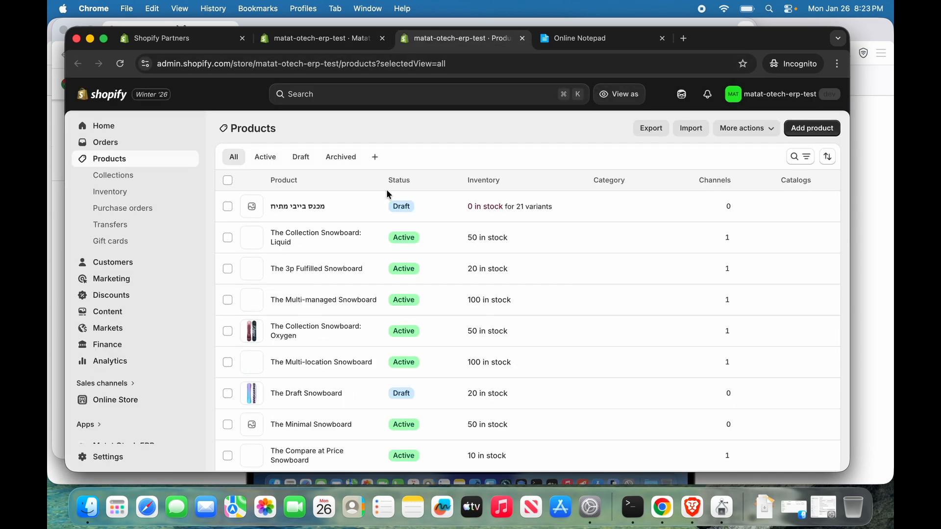
left_click(795, 156)
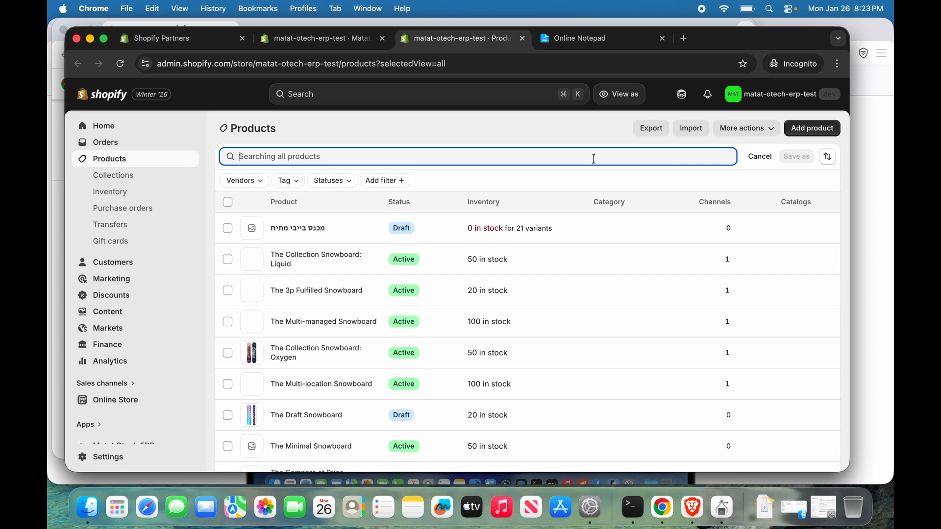
key("super+v")
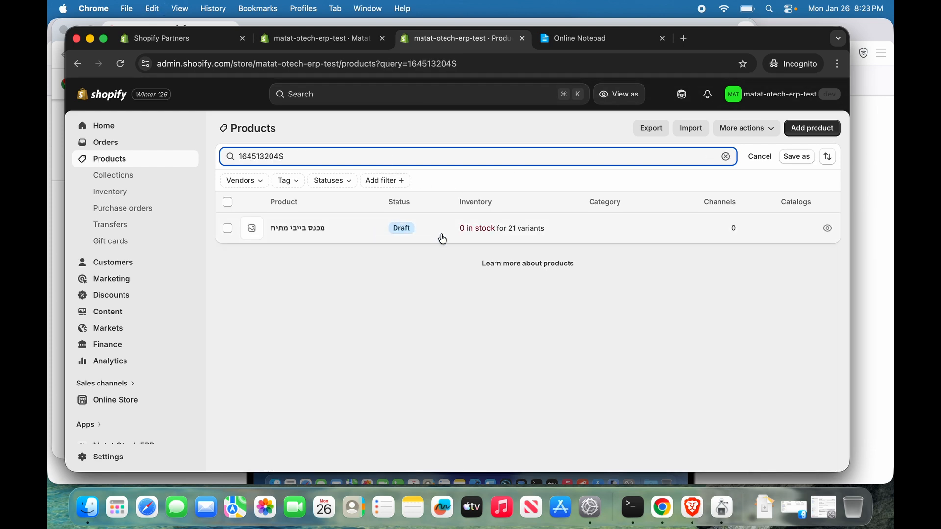
left_click(295, 229)
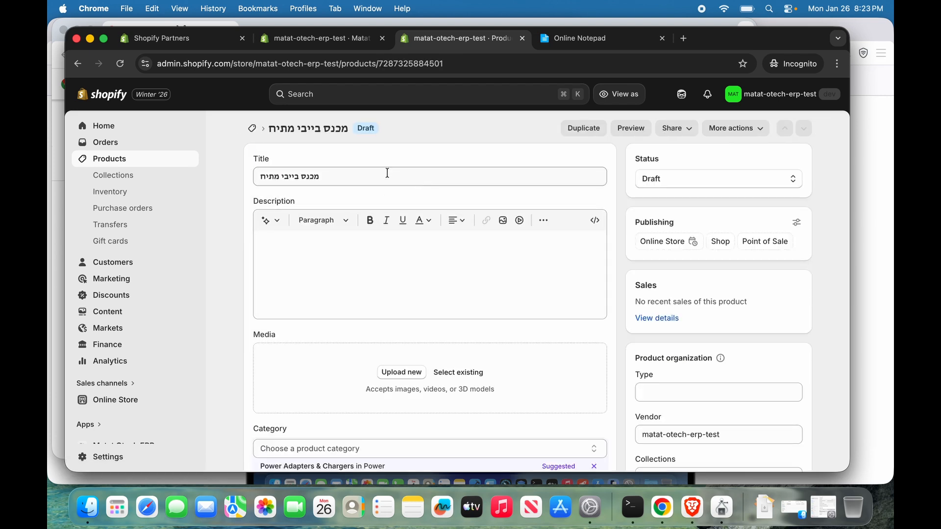
- Examine the synced product's color and size options, expanding color 462 to check its variant SKUs, prices and availability
scroll(502, 312, "down", 10)
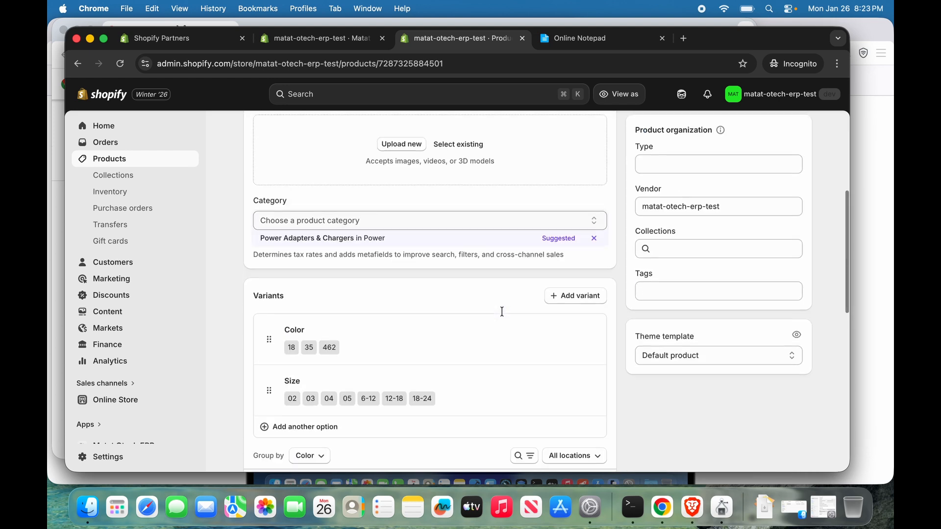
scroll(502, 313, "down", 5)
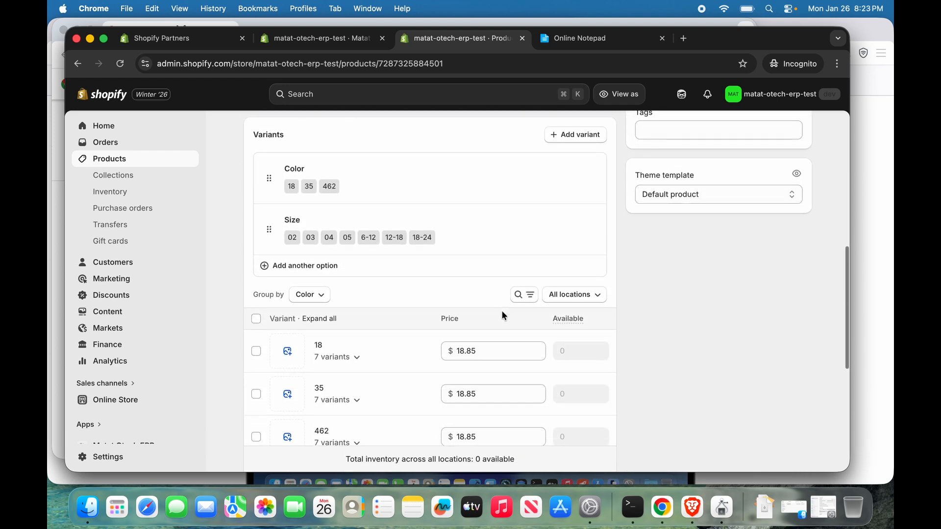
left_click(355, 325)
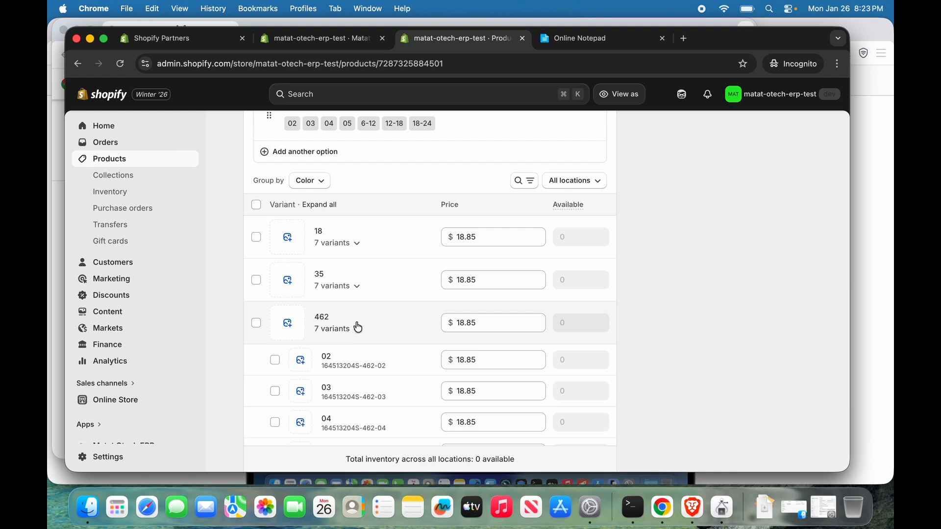
scroll(445, 304, "down", 3)
scroll(448, 308, "down", 3)
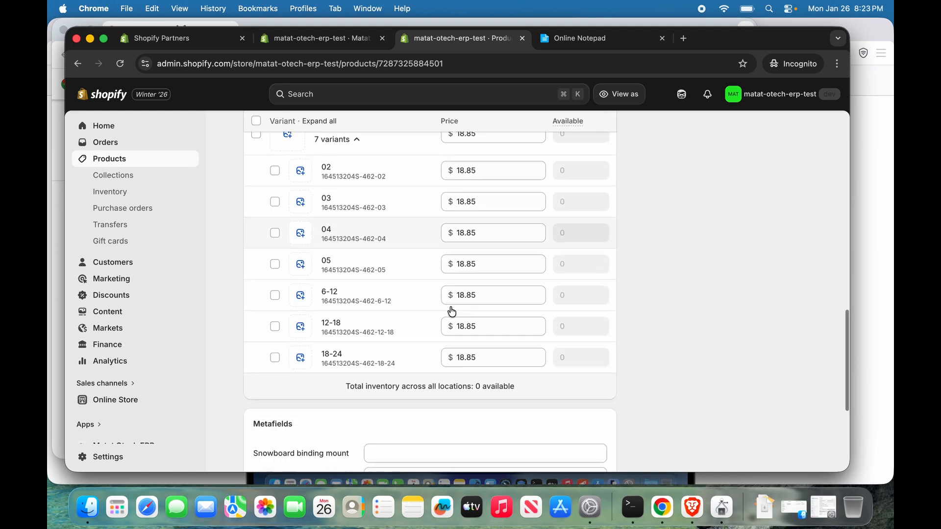
scroll(451, 311, "up", 5)
scroll(452, 312, "up", 15)
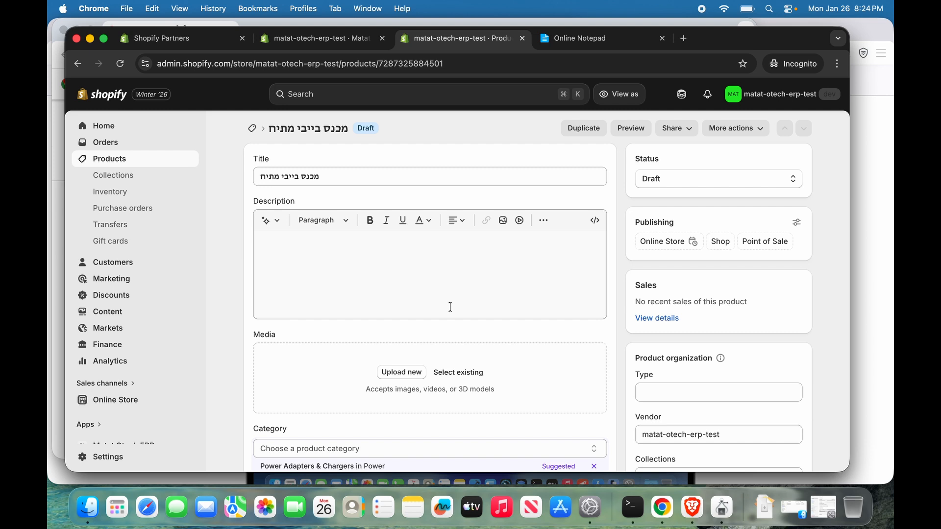
scroll(450, 307, "down", 10)
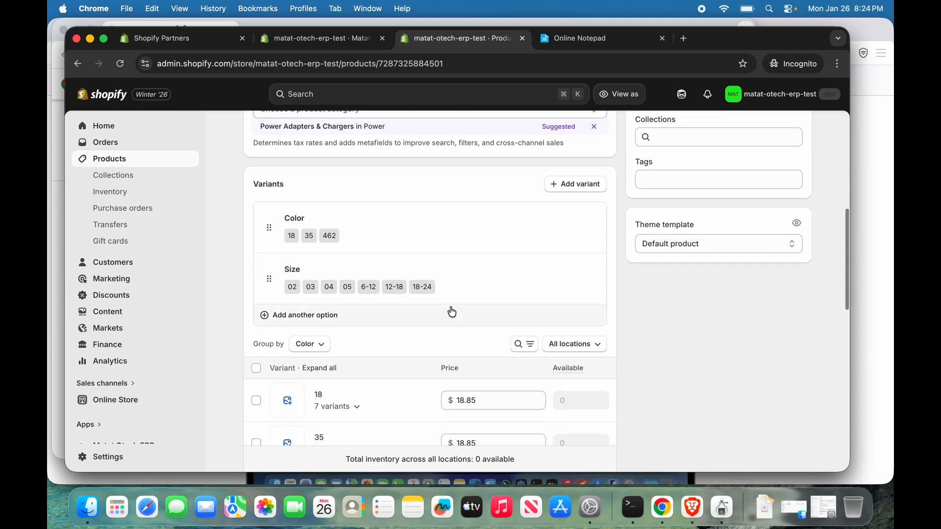
scroll(452, 312, "down", 7)
scroll(451, 307, "up", 1)
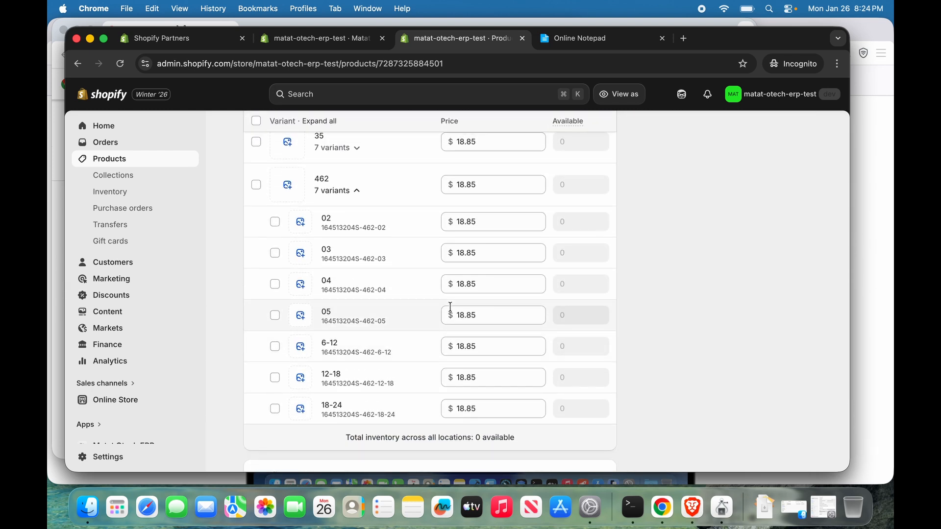
scroll(451, 307, "up", 2)
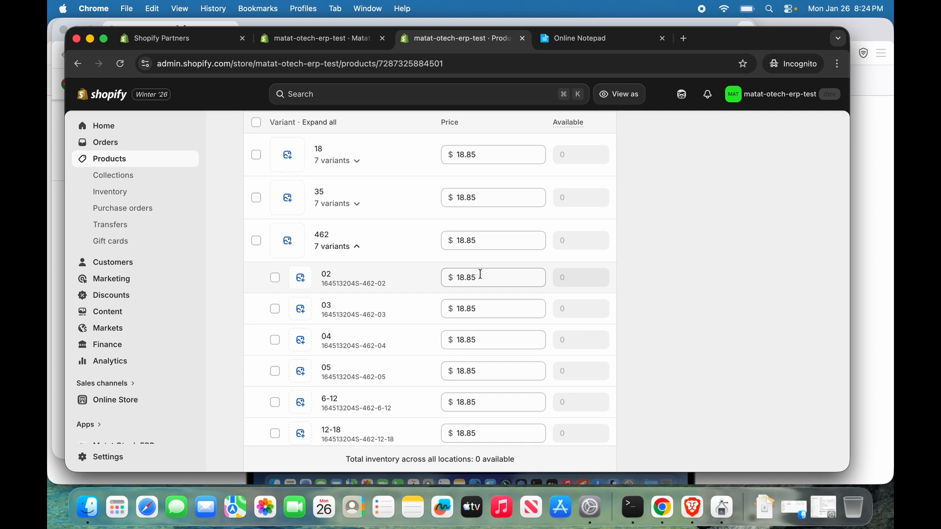
scroll(470, 300, "up", 4)
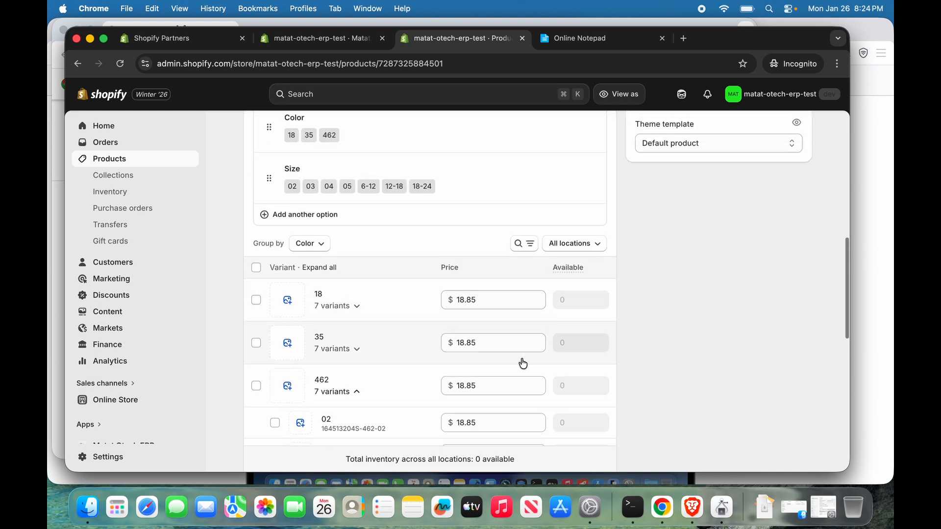
scroll(523, 363, "down", 5)
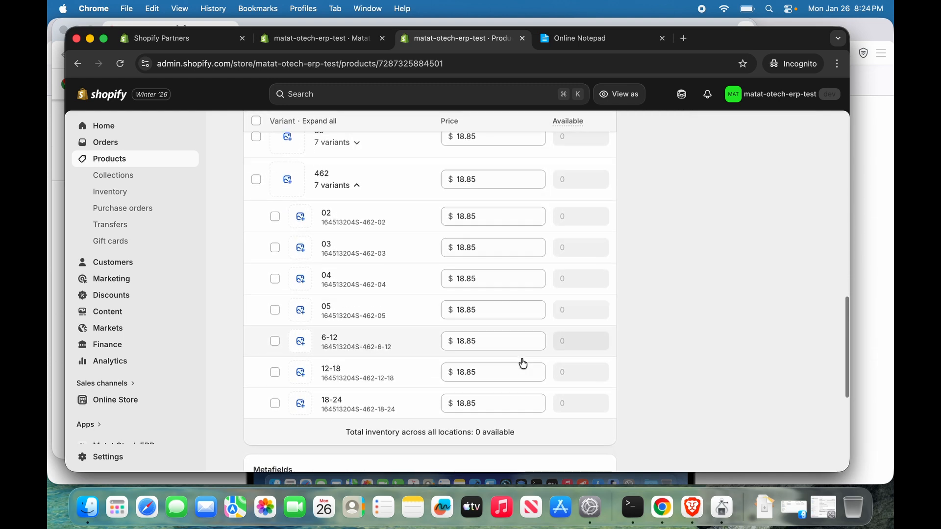
scroll(524, 363, "up", 5)
scroll(520, 348, "down", 3)
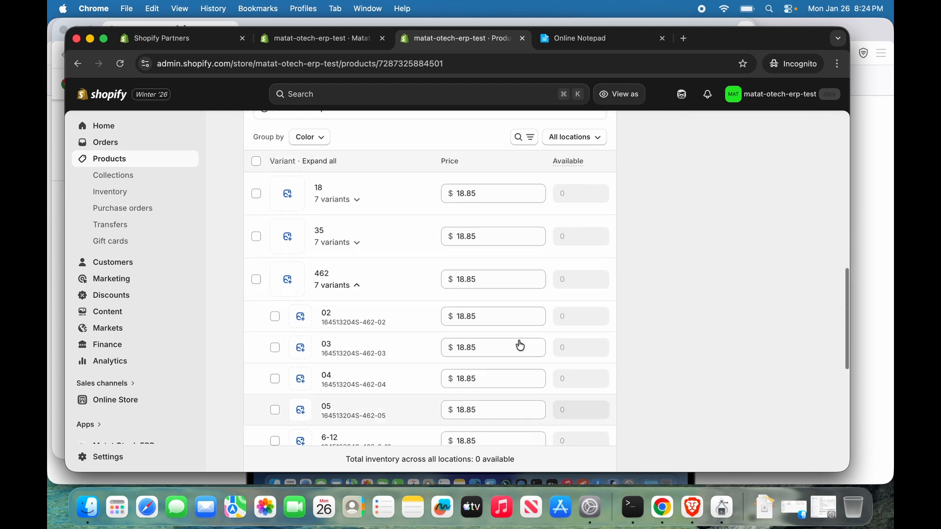
scroll(520, 346, "up", 6)
scroll(467, 310, "down", 4)
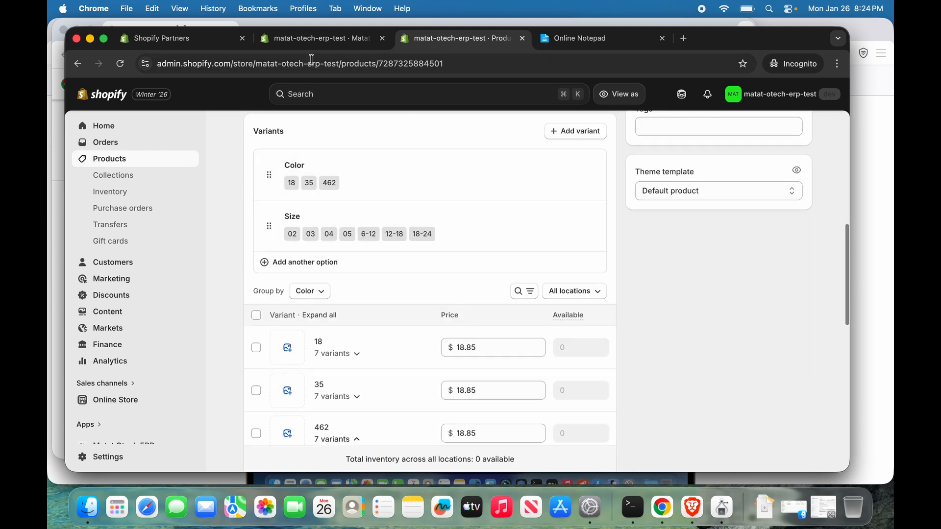
- Return to the Matat Otech ERP catalog and sync the stock for SKU 164513204S
left_click(312, 40)
scroll(154, 365, "down", 3)
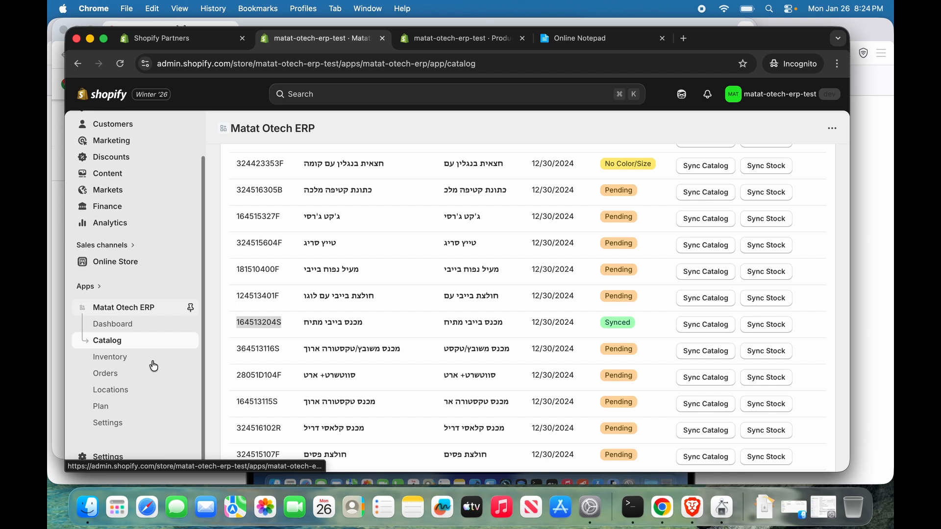
left_click(772, 330)
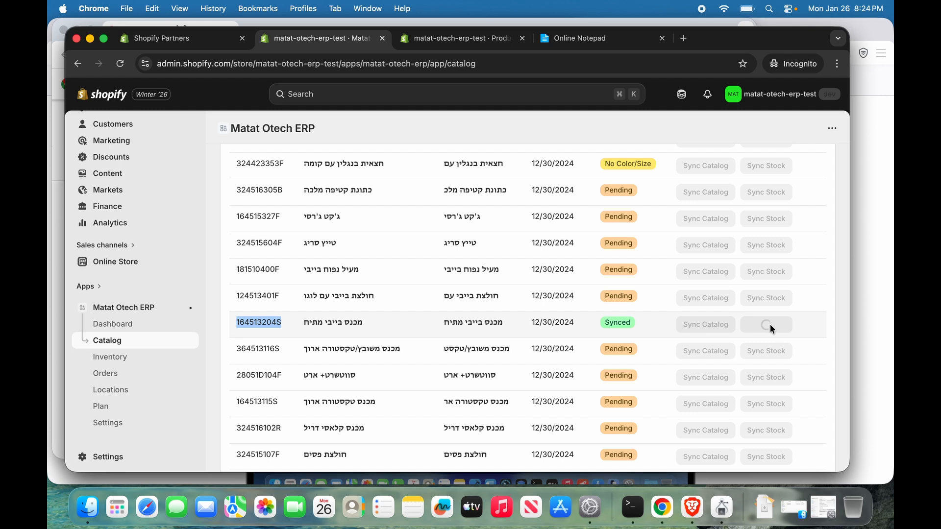
scroll(772, 330, "up", 2)
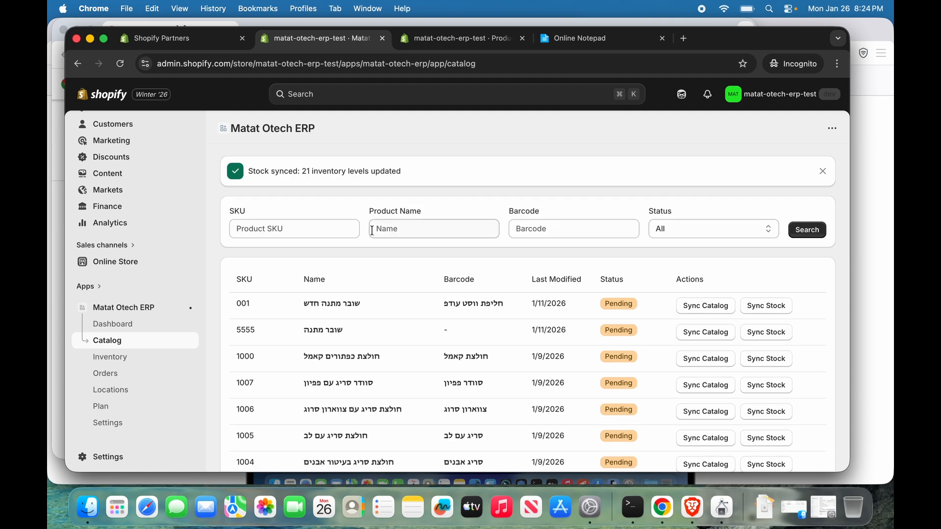
left_click_drag(327, 170, 391, 176)
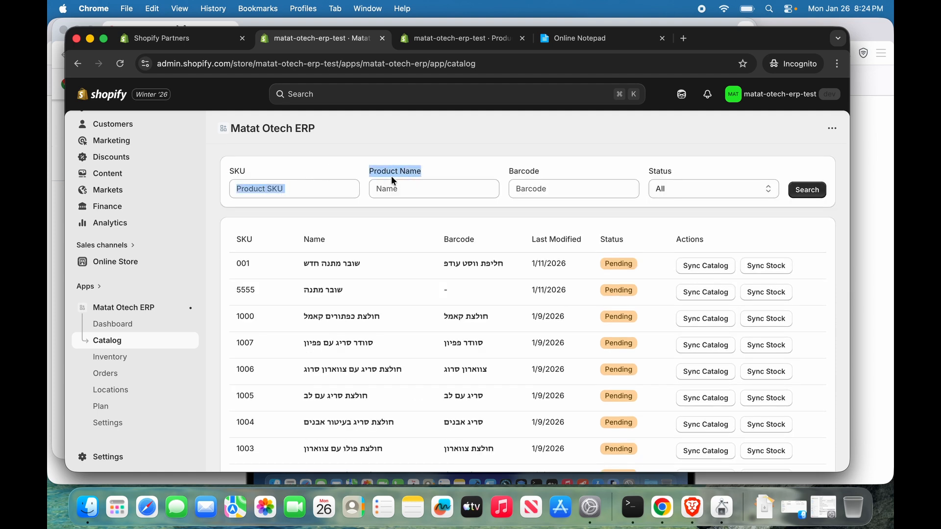
- Reload the store admin page of the synced product and check the available quantities of its color variants
left_click(323, 165)
scroll(313, 293, "down", 2)
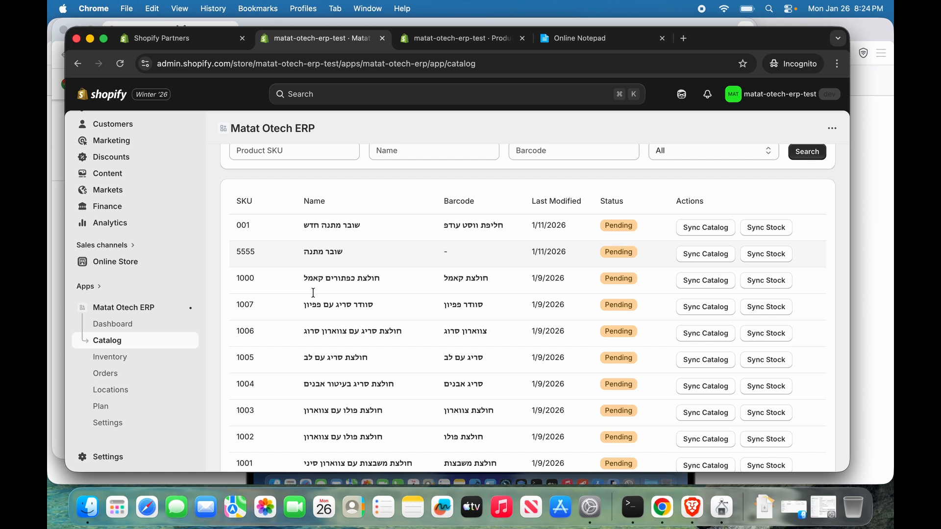
left_click(443, 43)
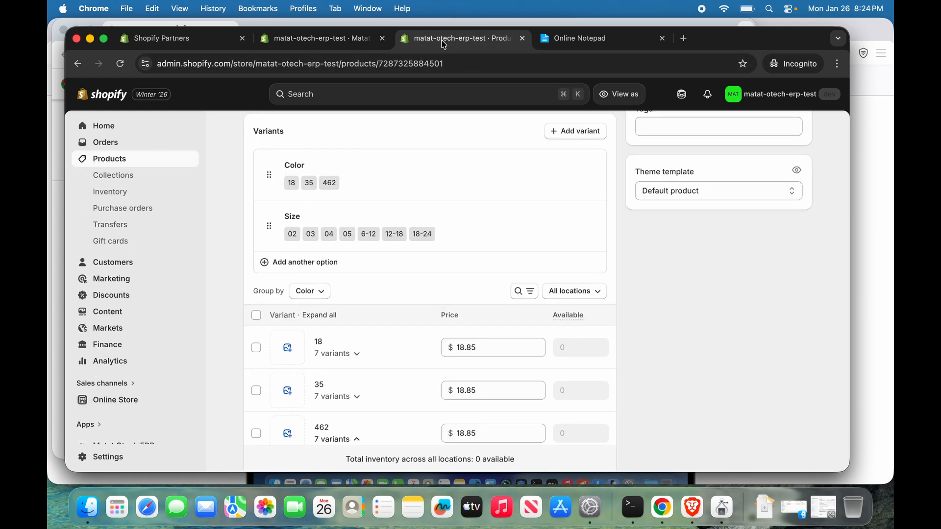
key("super+r")
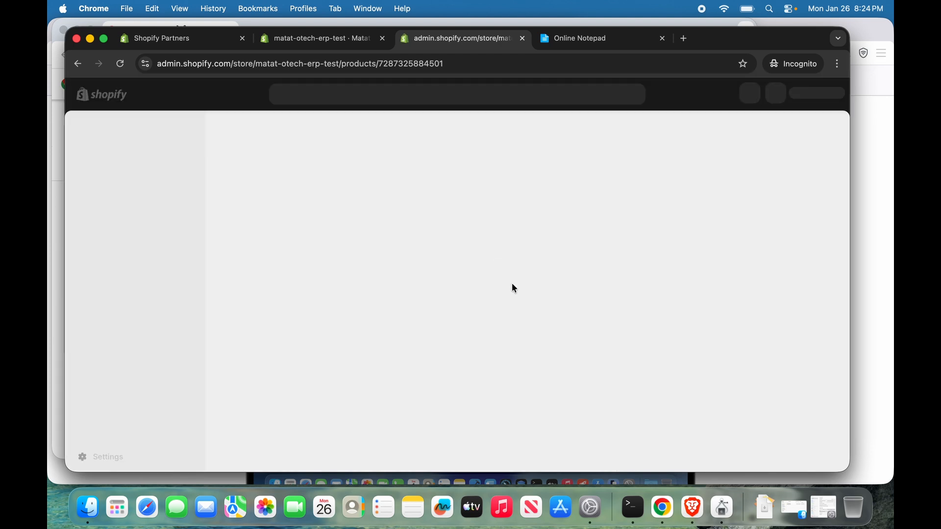
scroll(512, 284, "down", 1)
scroll(512, 284, "down", 10)
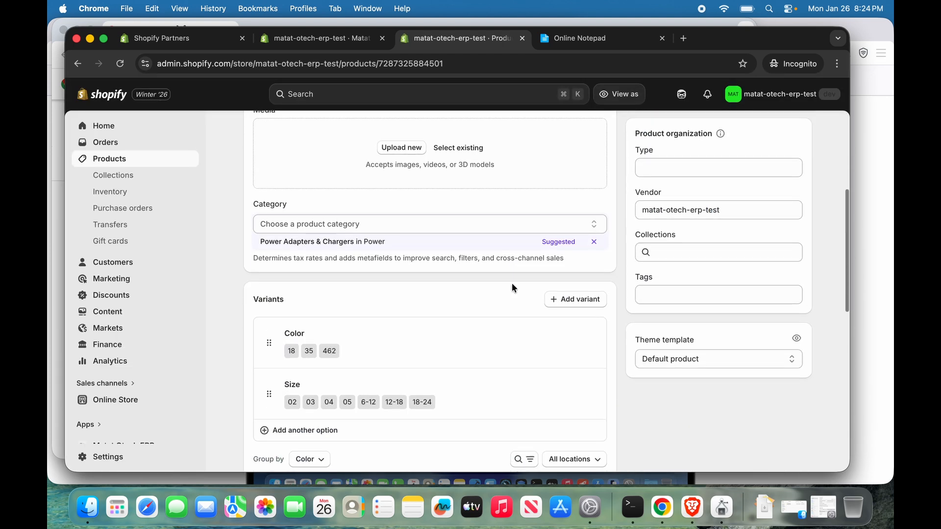
scroll(513, 288, "up", 1)
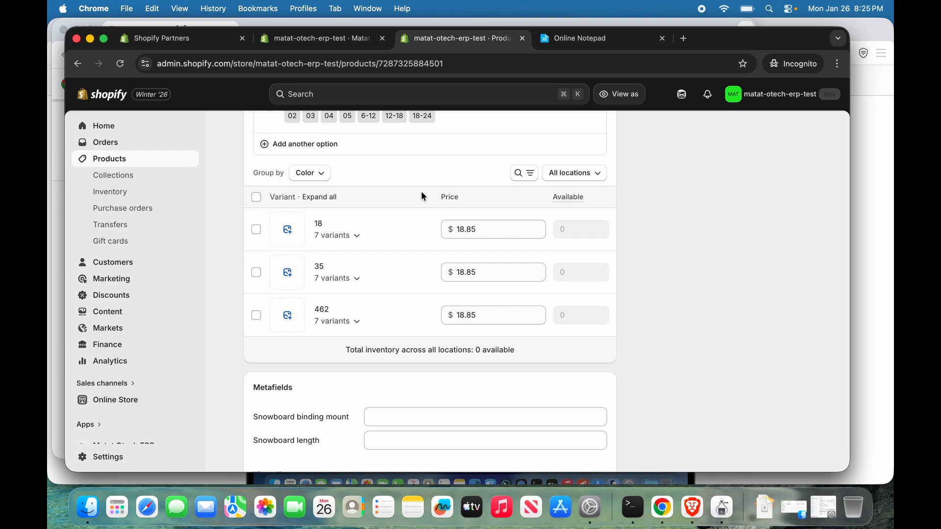
- Set the available quantity of all the product's variants to 10 at Shop location and save the product
scroll(422, 191, "up", 1)
left_click(255, 234)
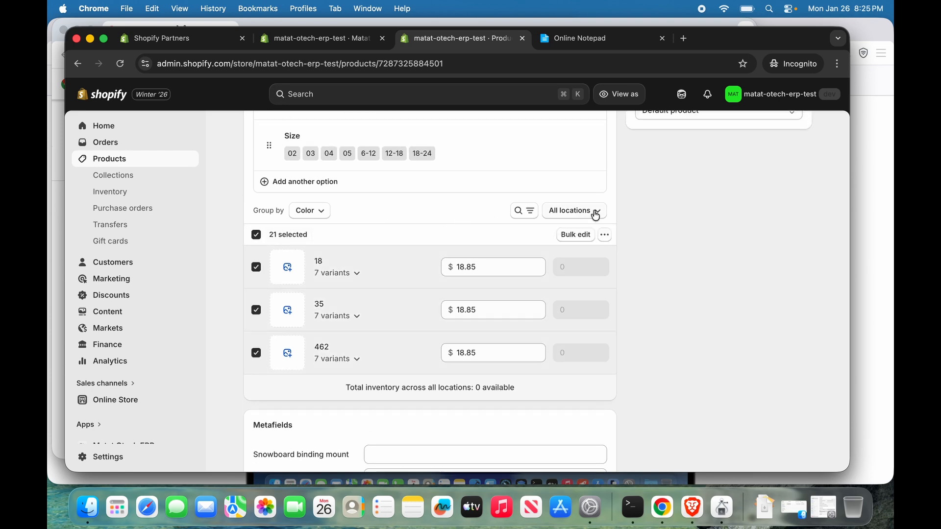
left_click(605, 235)
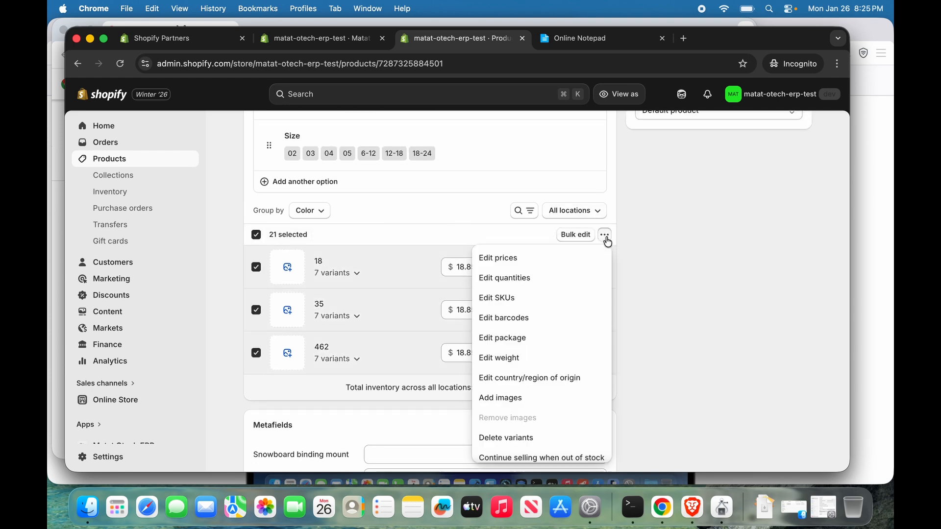
left_click(501, 278)
left_click(330, 285)
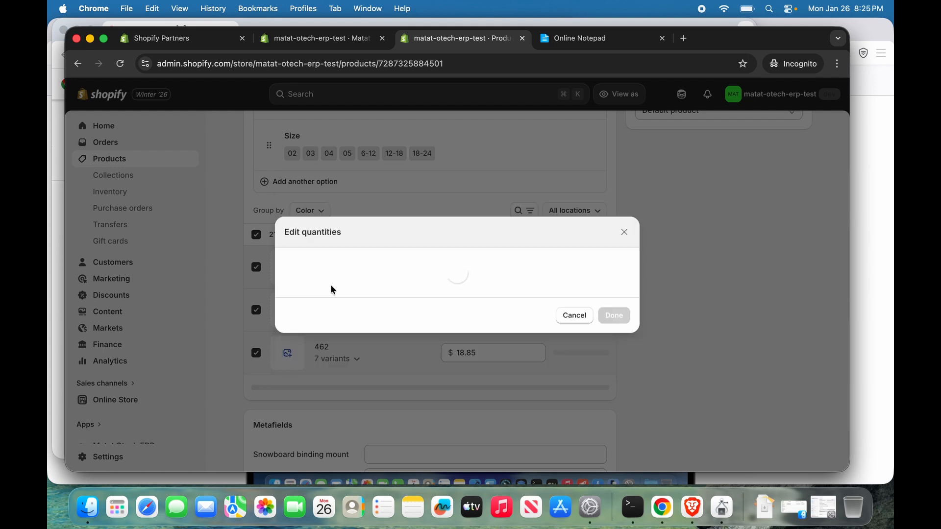
left_click(319, 290)
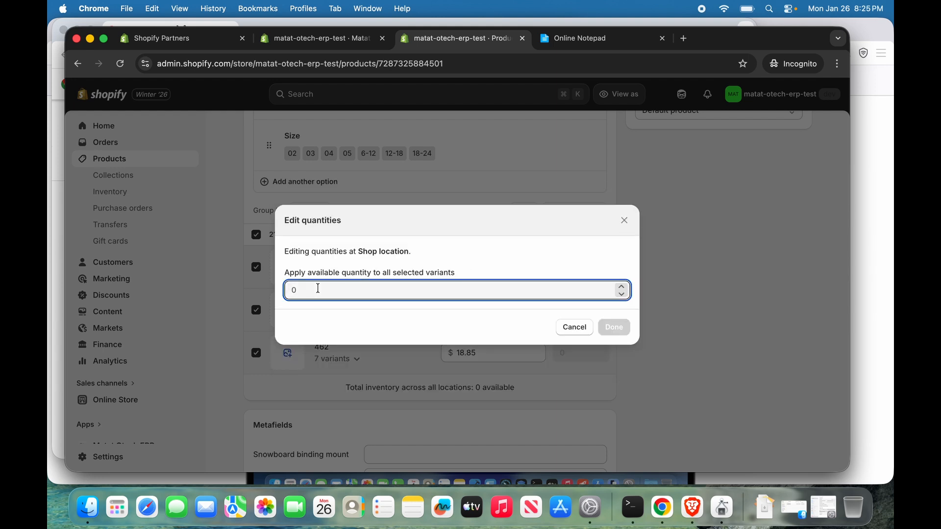
type("10")
left_click(623, 329)
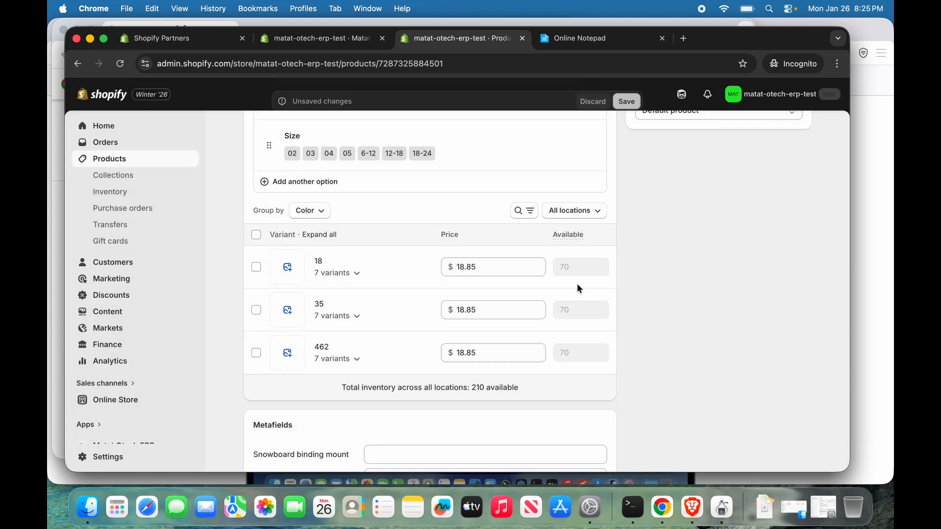
left_click(630, 95)
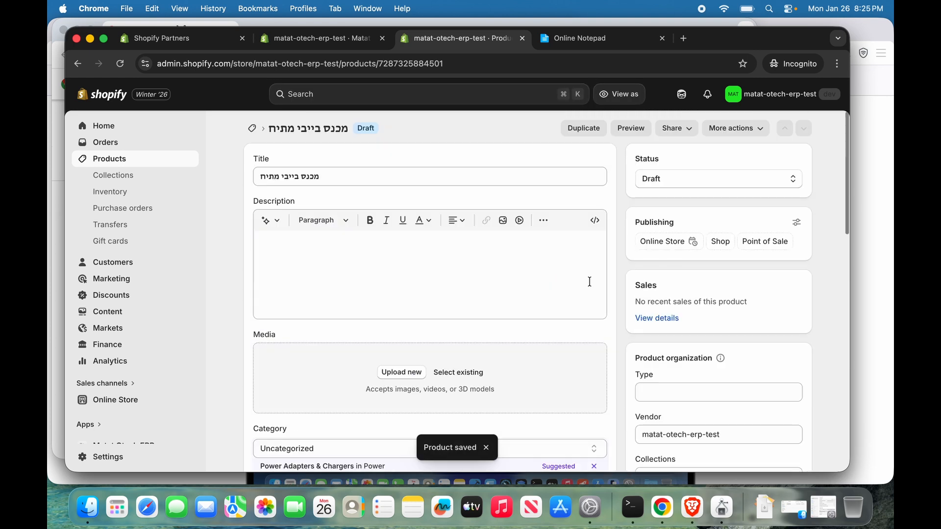
- Review the Matat Otech ERP app's Inventory list with its stock entries, and open its Orders page
left_click(316, 40)
left_click(110, 357)
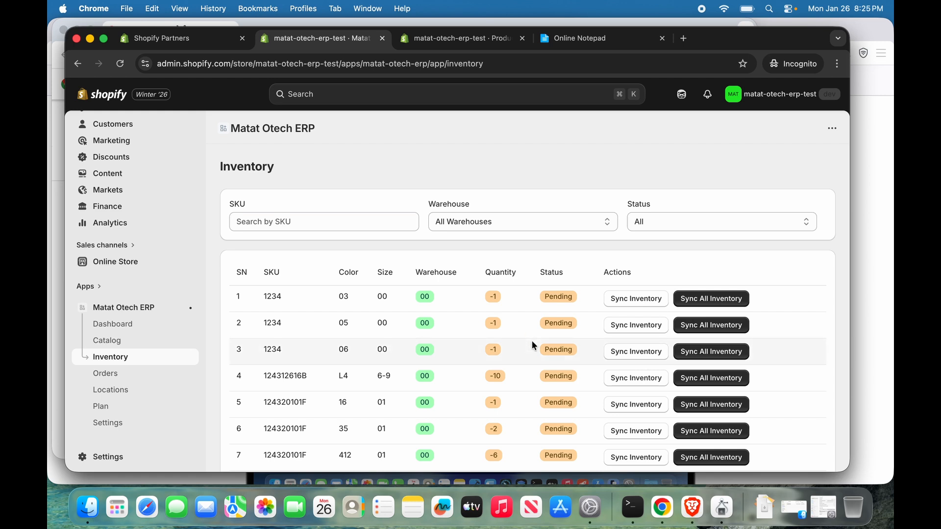
scroll(540, 364, "down", 2)
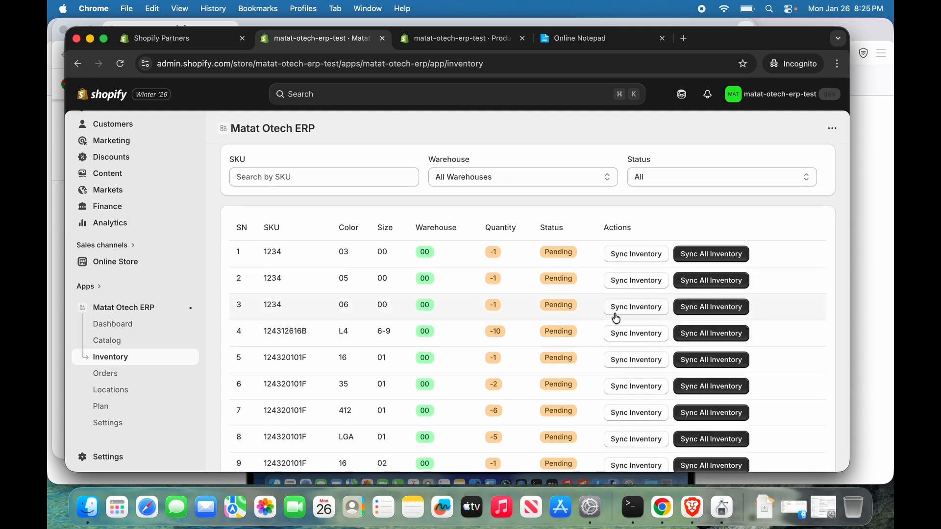
scroll(436, 315, "down", 6)
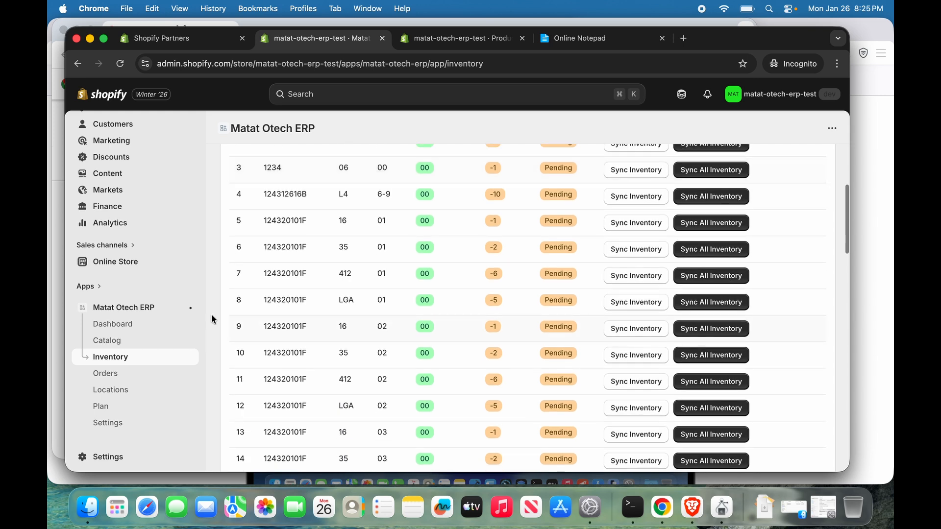
left_click(111, 373)
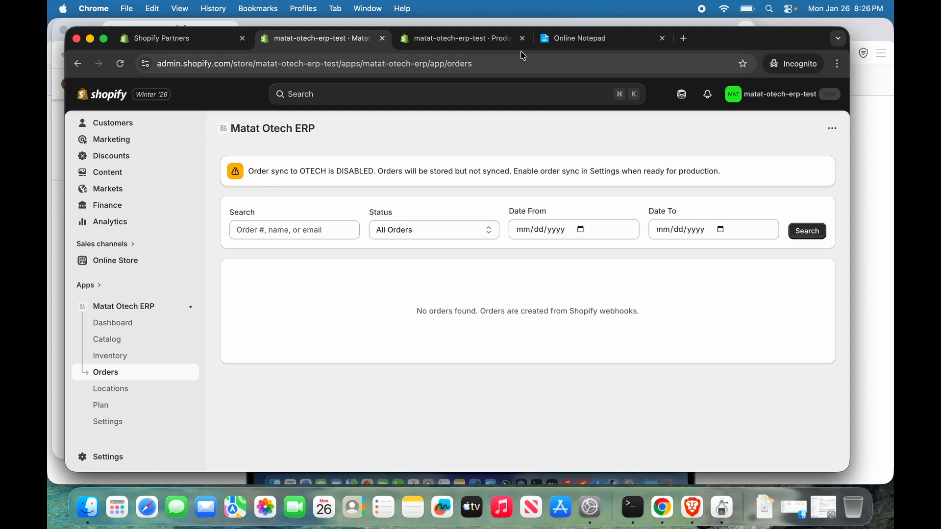
- Return to the synced product's page, change its status to Active and save it
left_click(473, 44)
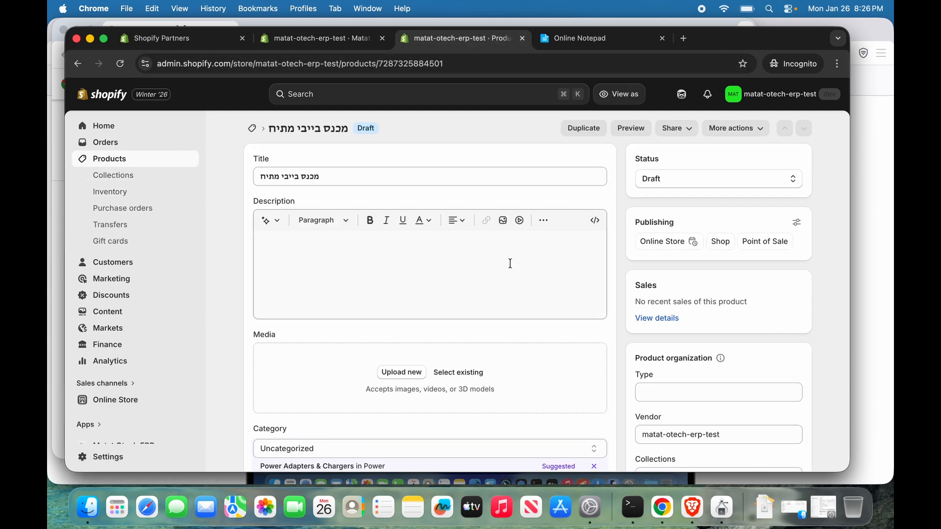
left_click(759, 178)
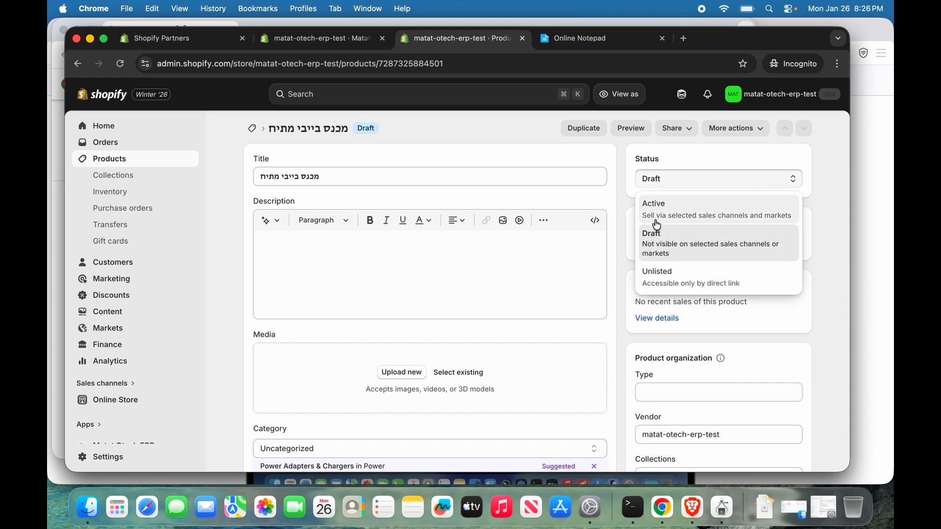
left_click(666, 209)
left_click(629, 95)
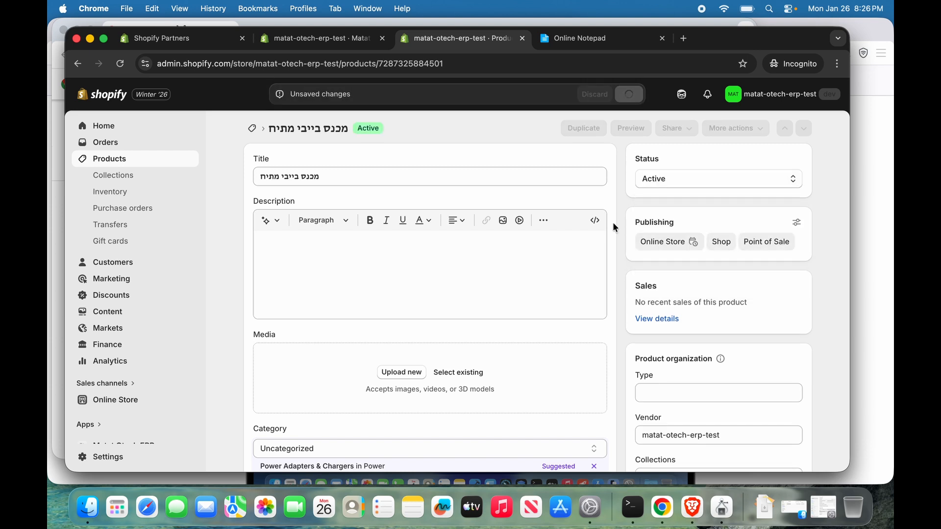
scroll(585, 295, "down", 4)
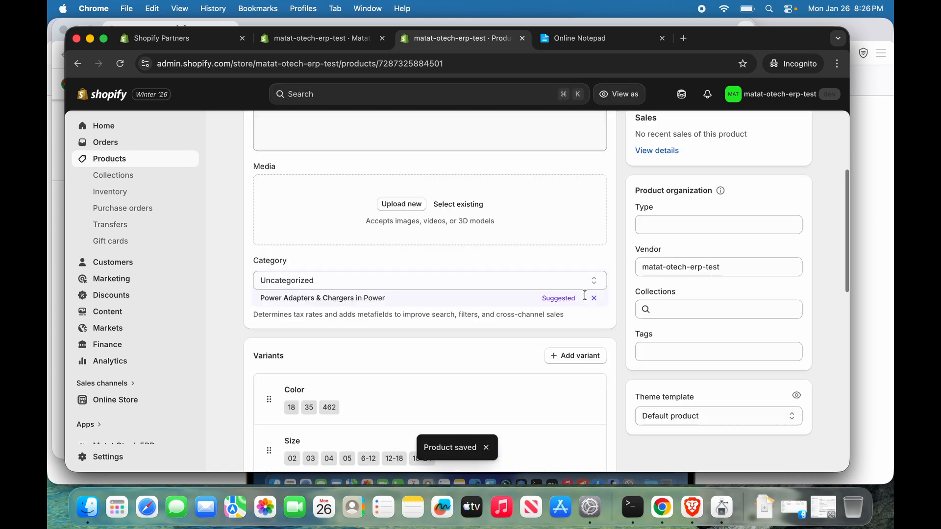
scroll(584, 295, "down", 8)
scroll(585, 295, "up", 11)
scroll(585, 295, "down", 2)
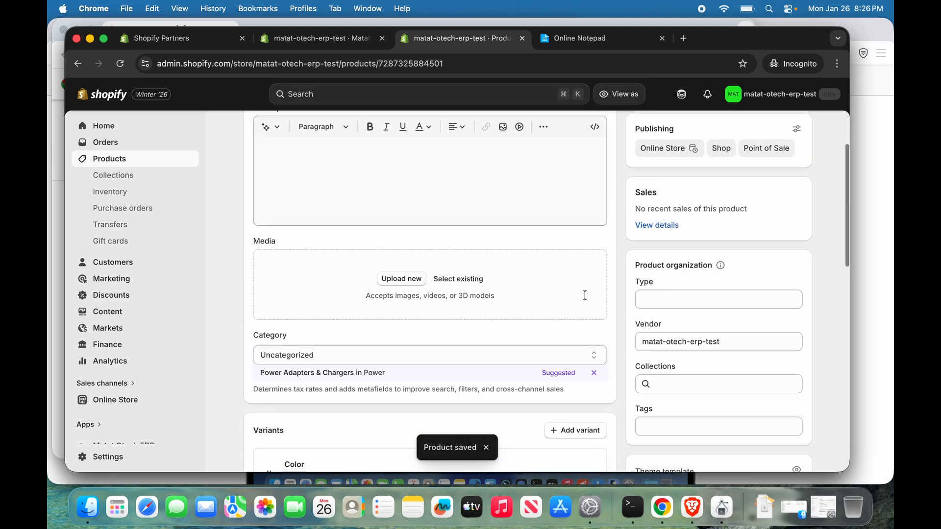
- Copy the product's title, start a new order in the store's Orders and search its products for that title
scroll(584, 295, "up", 2)
triple_click(302, 166)
key("super+c")
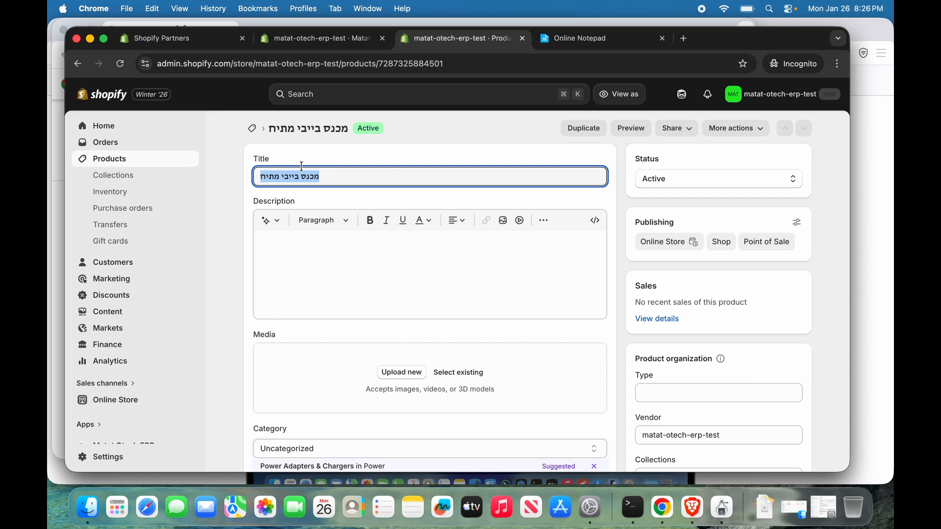
left_click(117, 143)
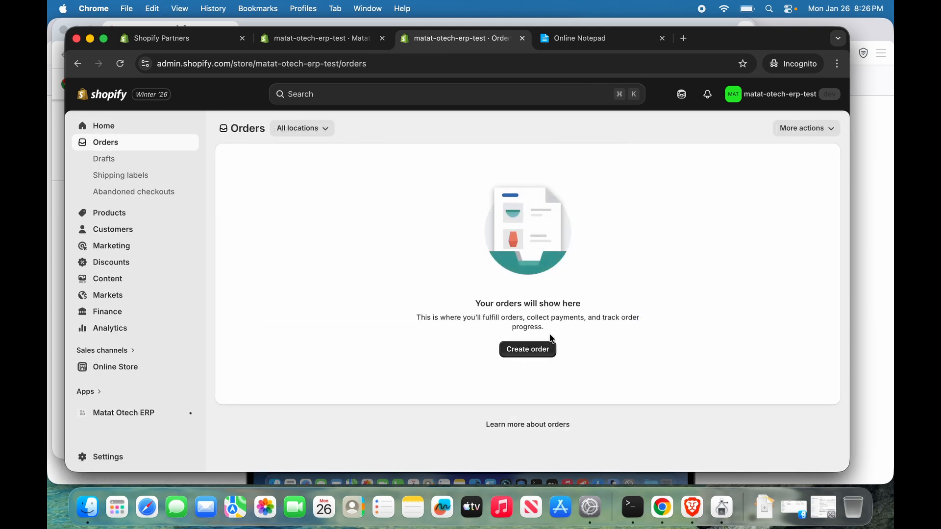
left_click(530, 350)
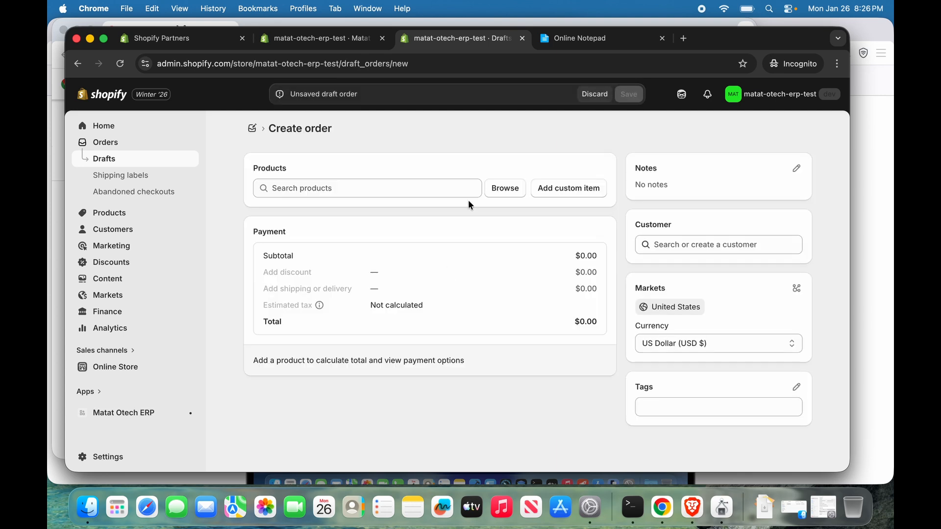
left_click(389, 186)
key("super+v")
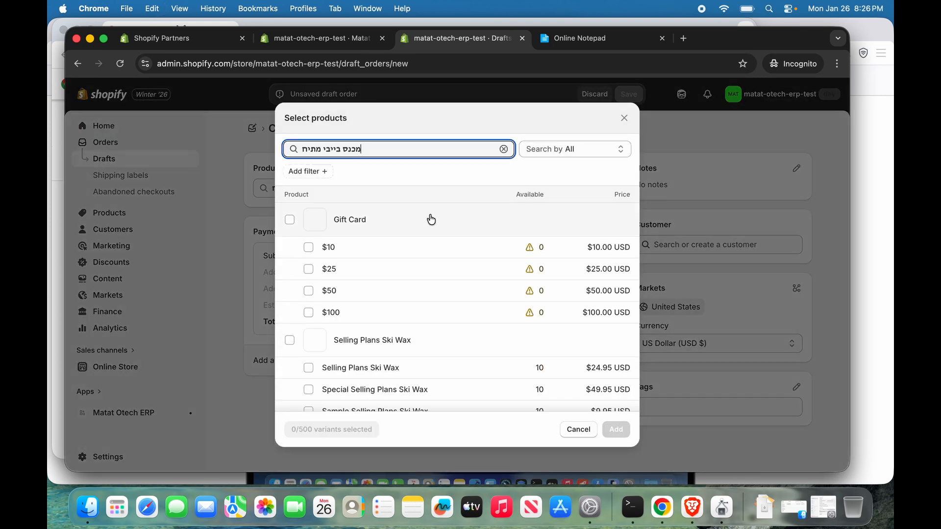
- Add the product's 462 / 05 variant to the order and assign the second existing customer in the list
scroll(419, 295, "down", 6)
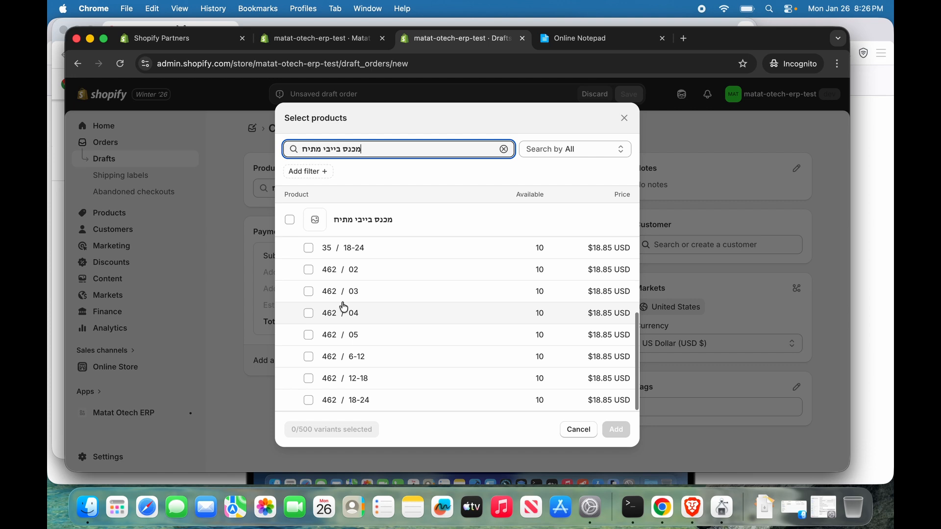
left_click(313, 342)
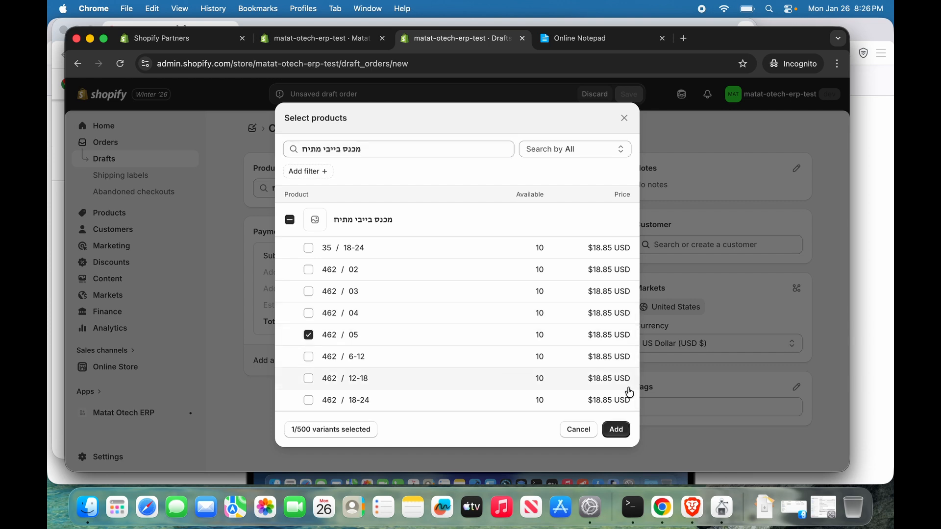
left_click(615, 430)
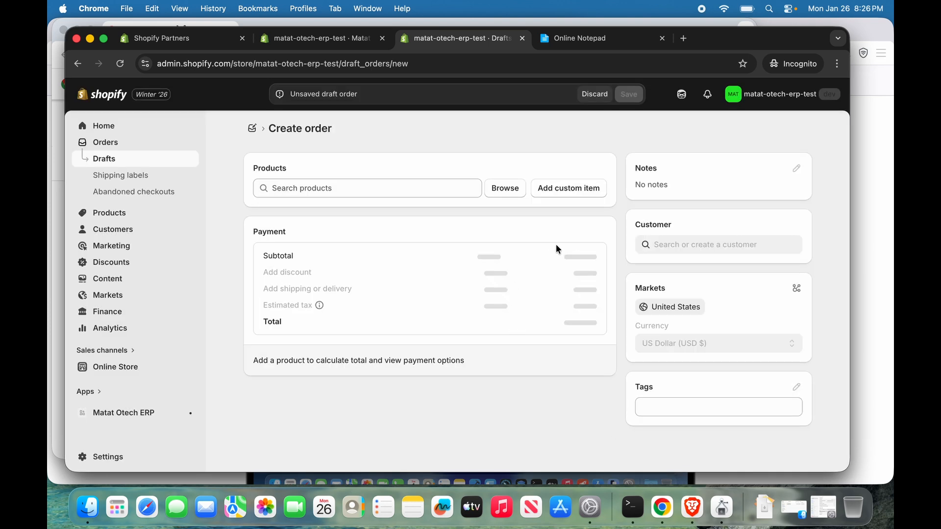
scroll(555, 312, "down", 1)
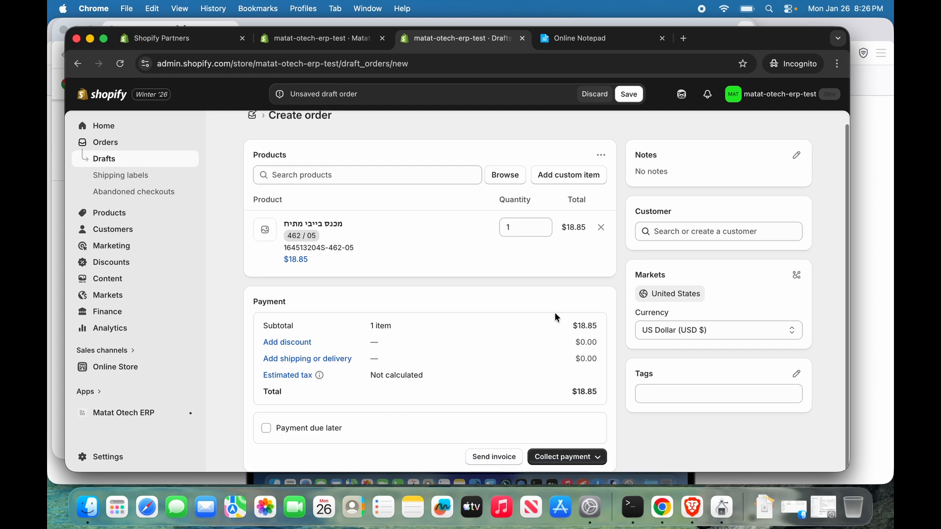
left_click(711, 232)
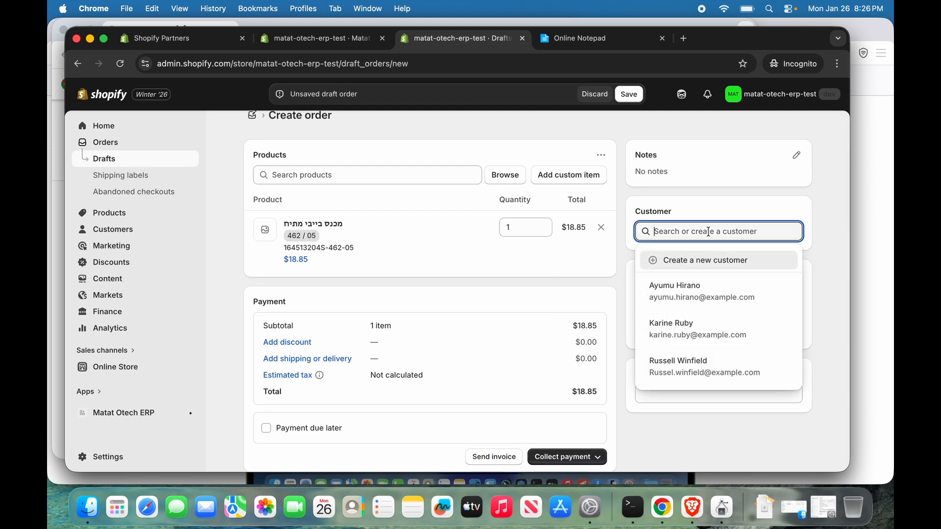
left_click(708, 334)
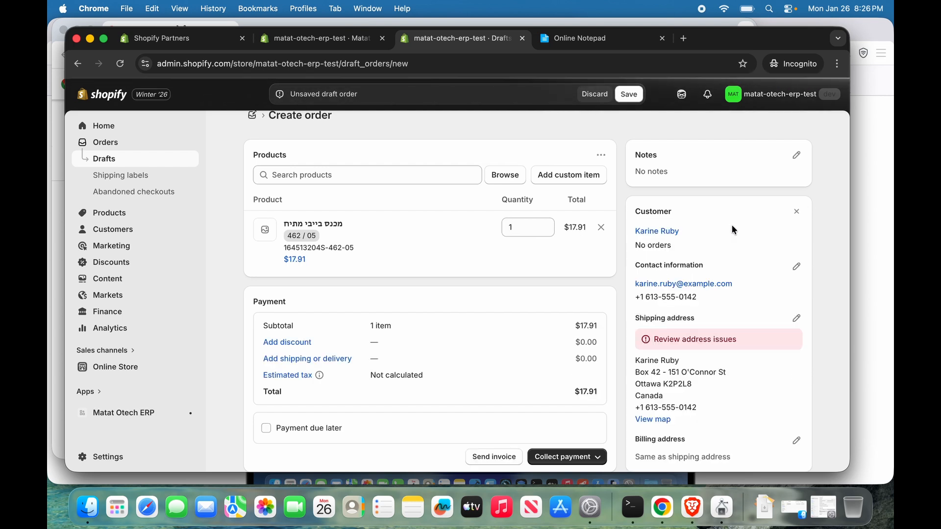
- Mark the draft order as paid and create the order
scroll(671, 324, "down", 5)
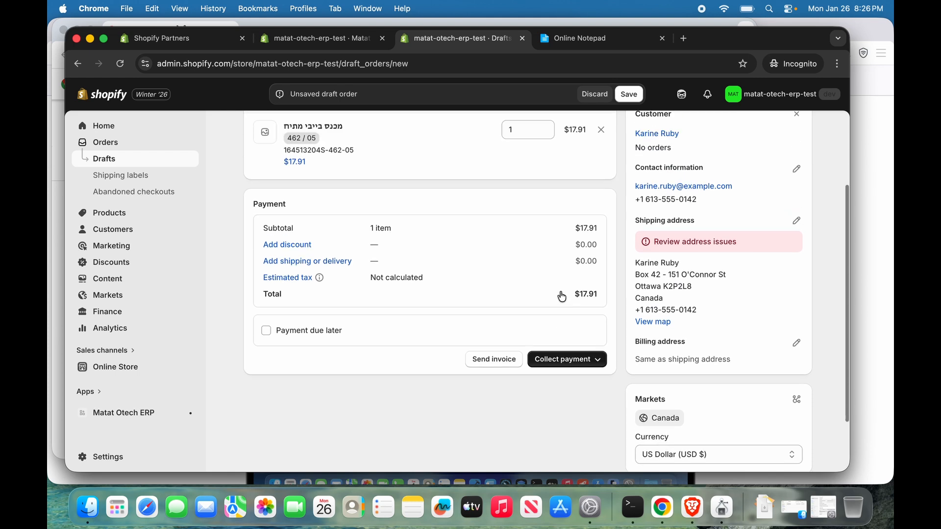
scroll(559, 290, "up", 3)
scroll(601, 369, "down", 2)
left_click(588, 401)
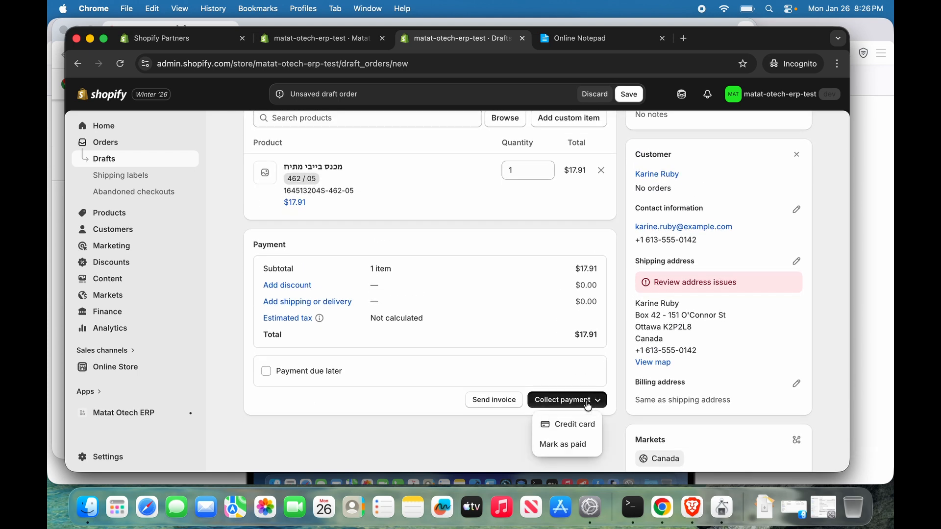
left_click(561, 447)
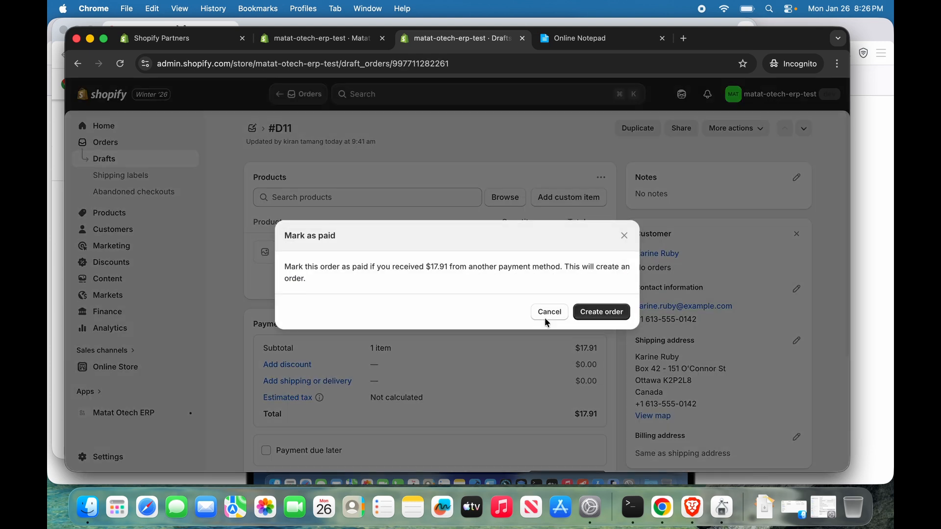
left_click(595, 312)
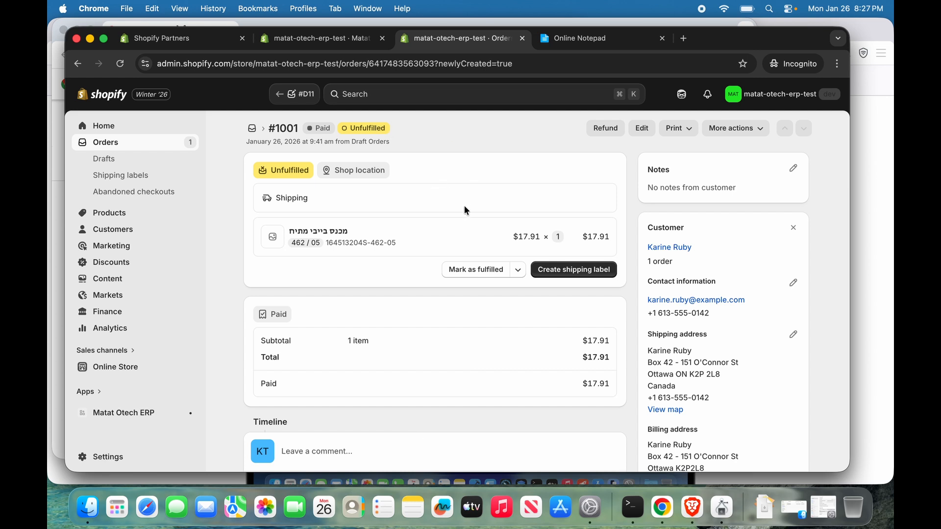
- Return to the ERP app's Orders page and reload it to check for the new test order
left_click(316, 38)
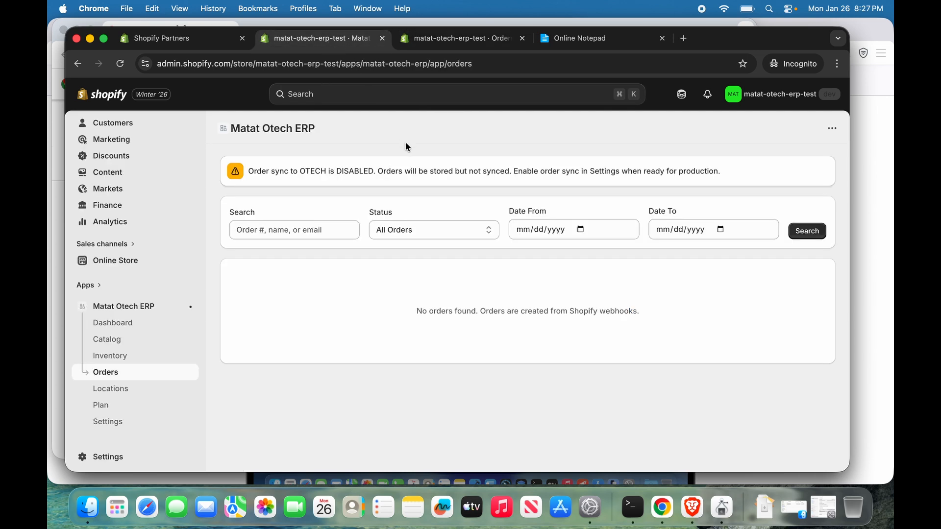
key("super+r")
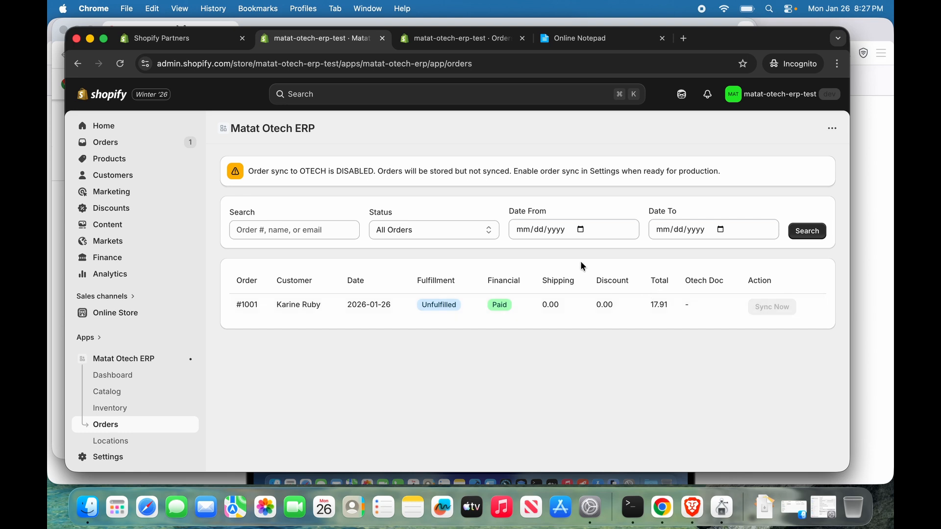
- In the ERP app's settings, enable order sync to OTECH and set the sync trigger condition to Only when Paid
scroll(118, 397, "down", 2)
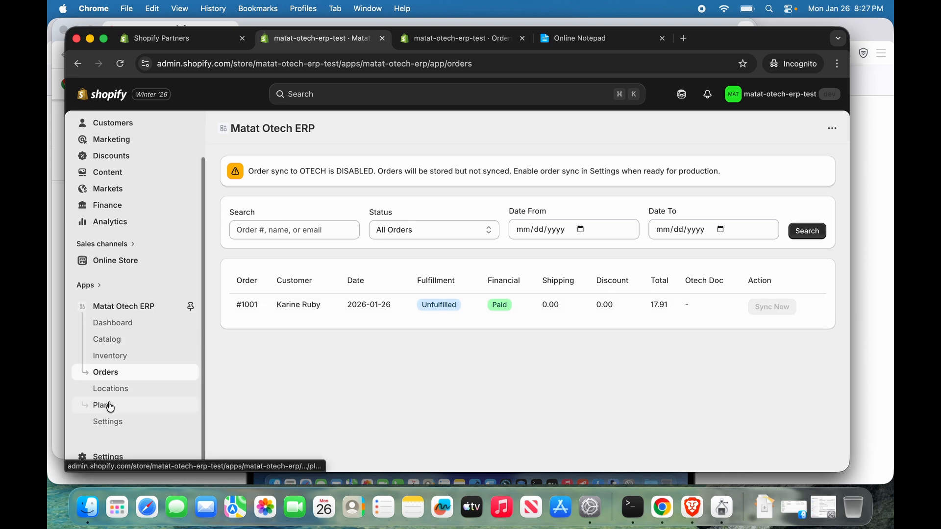
left_click(111, 421)
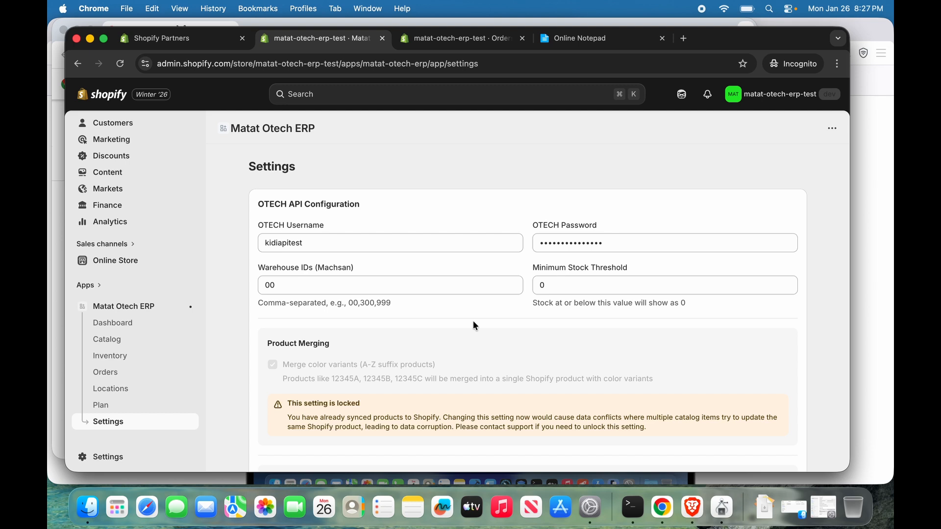
scroll(473, 324, "down", 10)
scroll(474, 325, "down", 7)
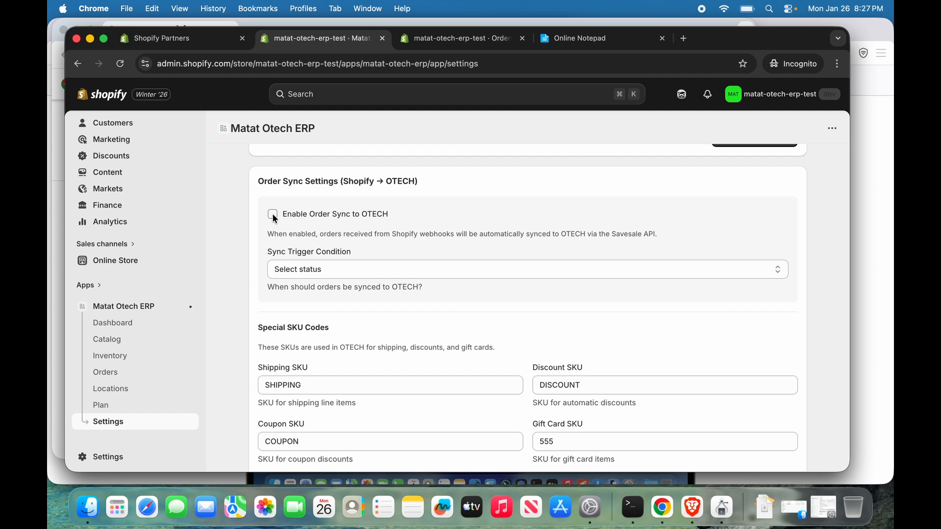
left_click(328, 271)
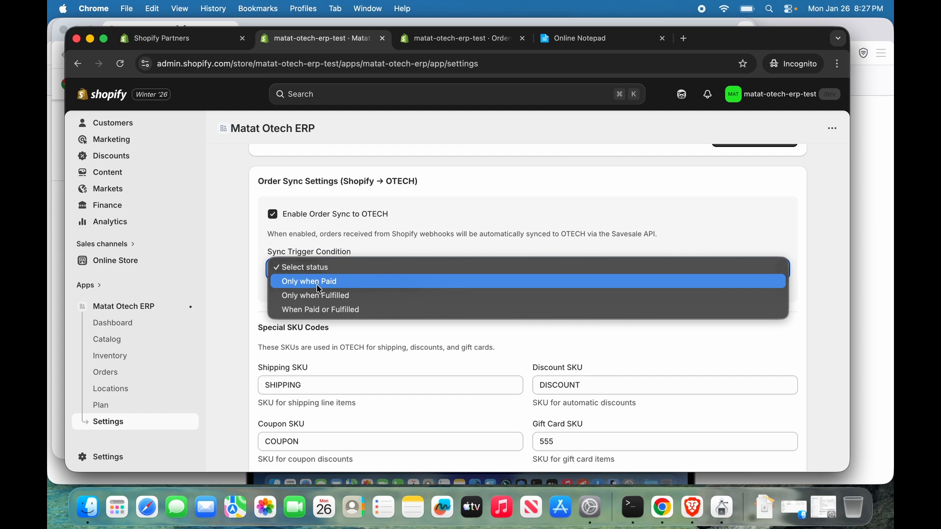
left_click(317, 285)
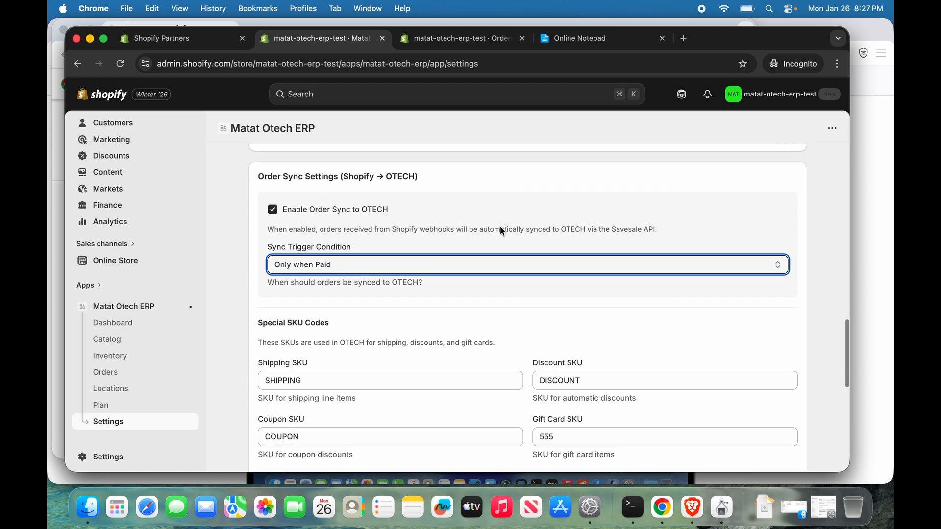
- Review the shipping, discount, coupon and gift card SKU codes and the Order Warehouse ID in the order sync settings
scroll(501, 230, "down", 5)
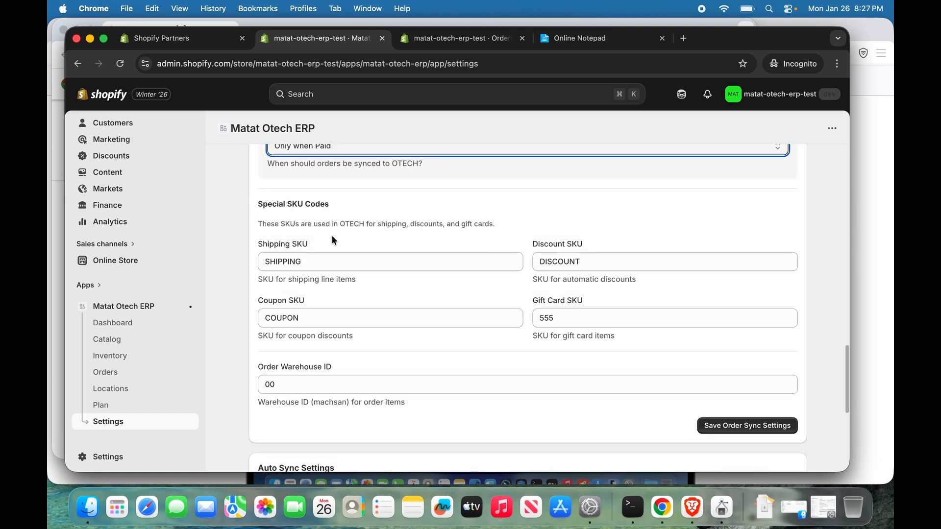
scroll(341, 240, "up", 1)
left_click(310, 277)
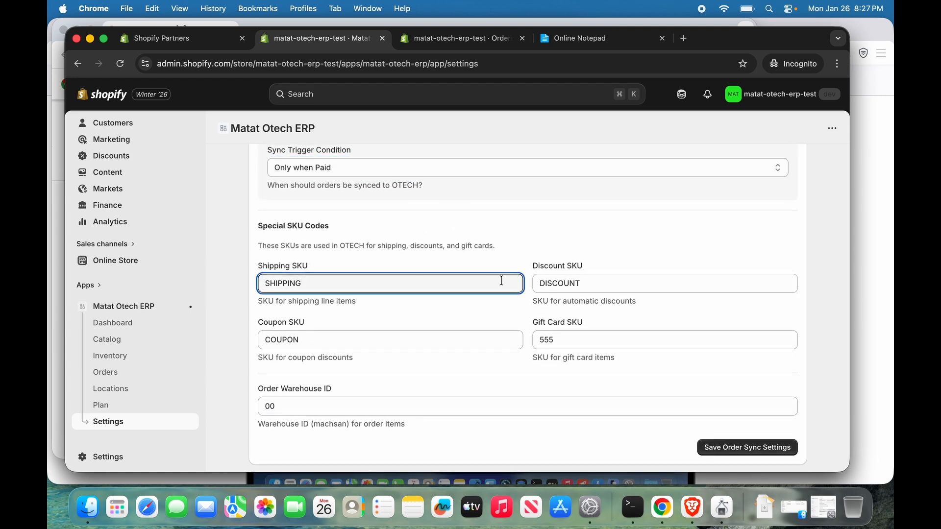
left_click(604, 282)
left_click(311, 335)
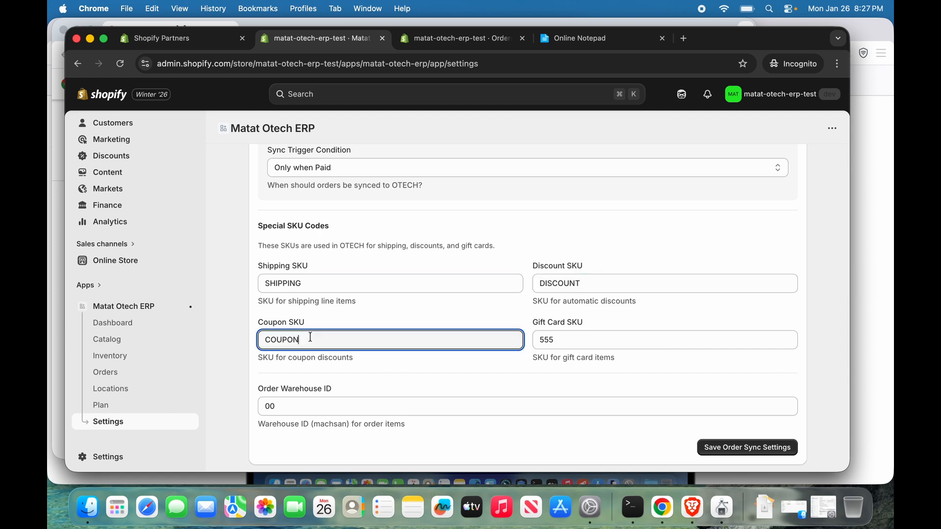
left_click(563, 335)
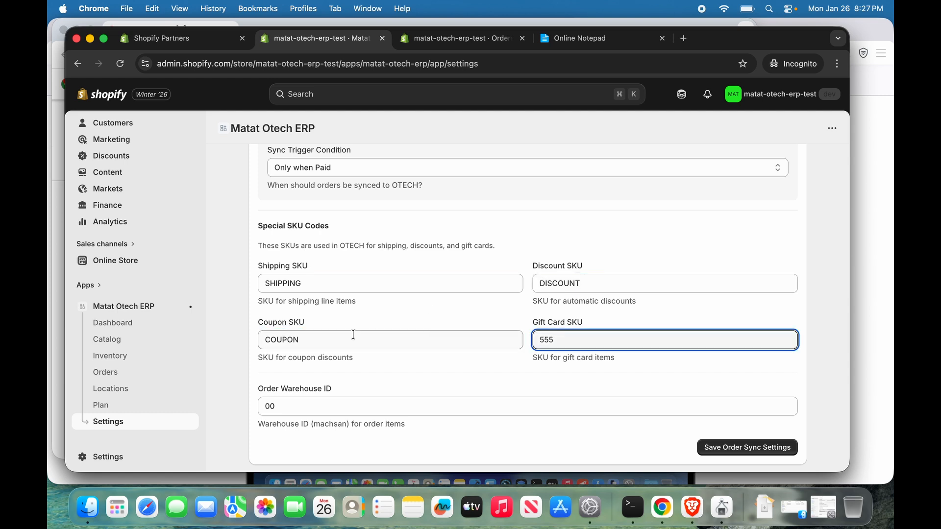
scroll(312, 363, "down", 1)
left_click(279, 371)
double_click(279, 370)
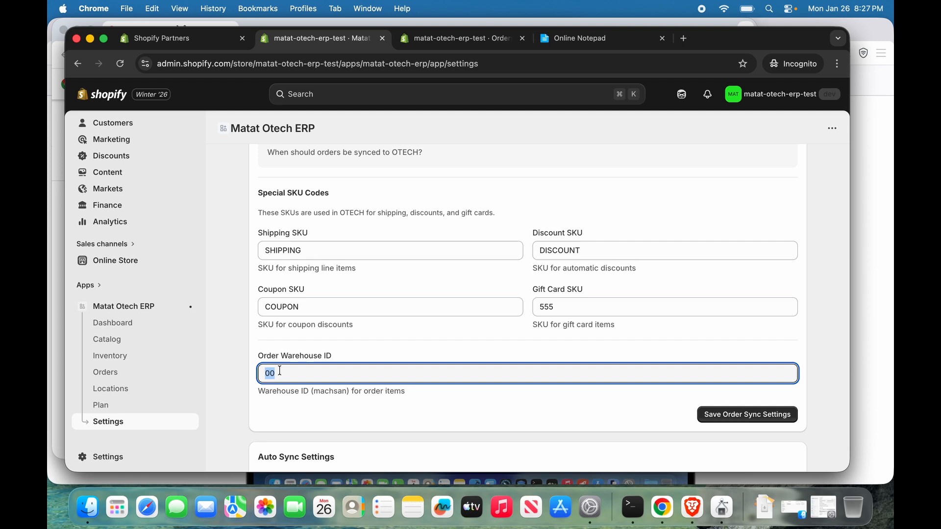
left_click(349, 355)
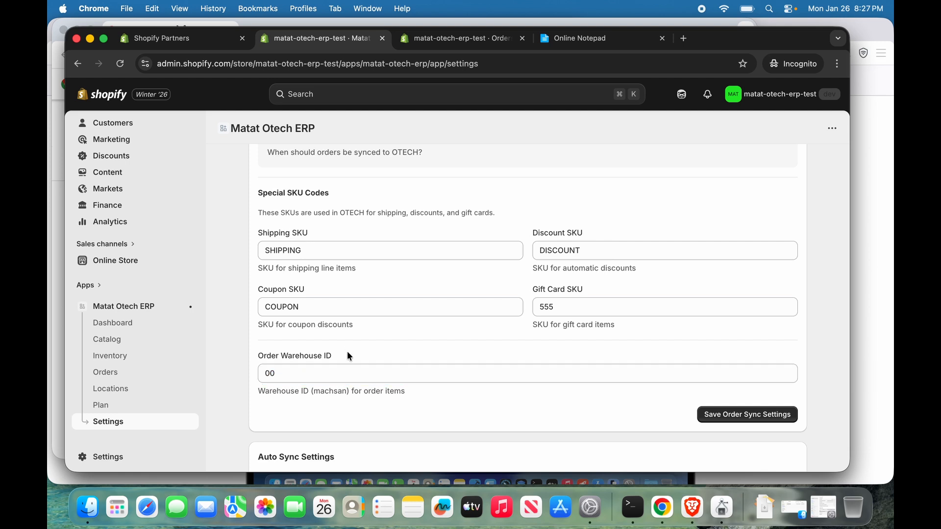
- Save the order sync settings
scroll(347, 353, "up", 3)
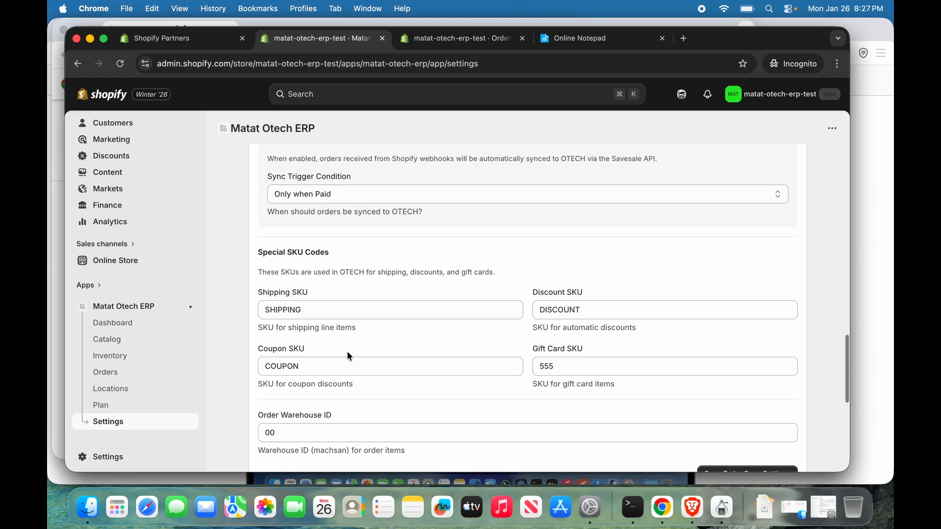
scroll(360, 338, "down", 2)
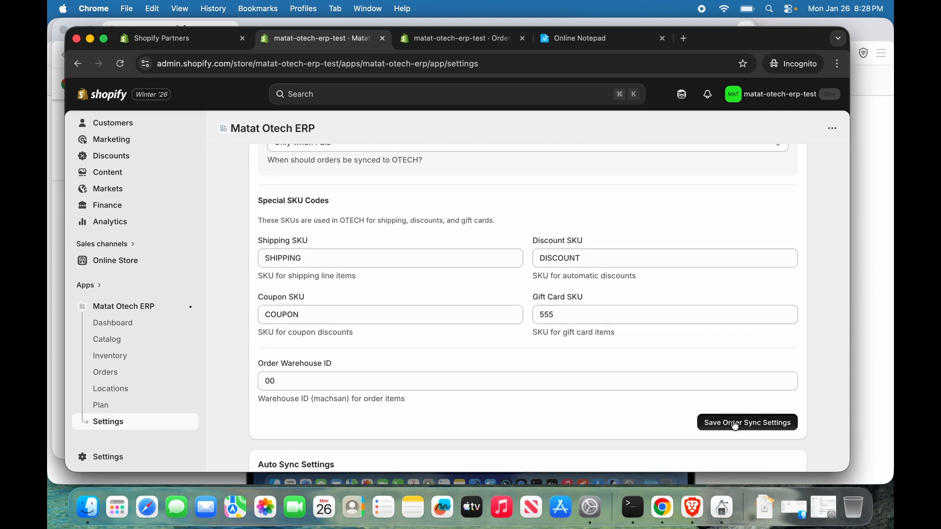
left_click(735, 422)
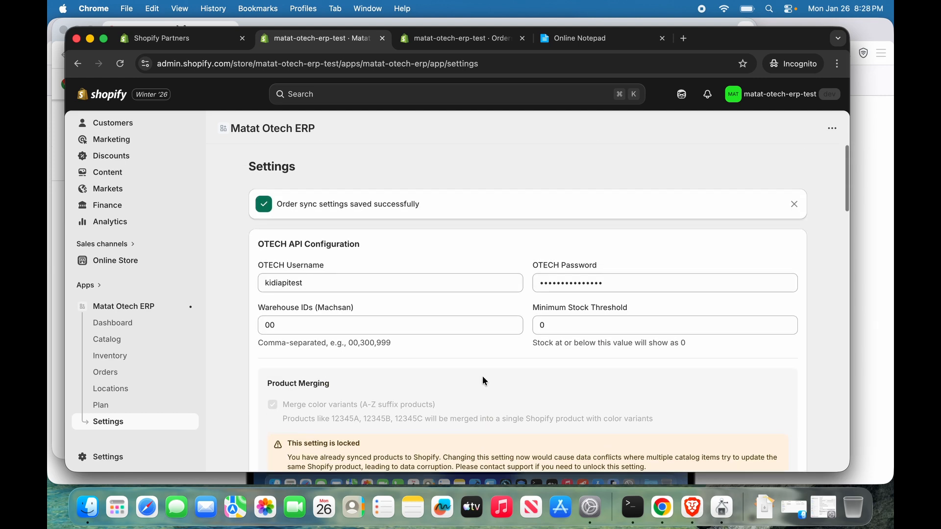
- Sync the test order to OTECH from the app's order list and reload the list
left_click(106, 372)
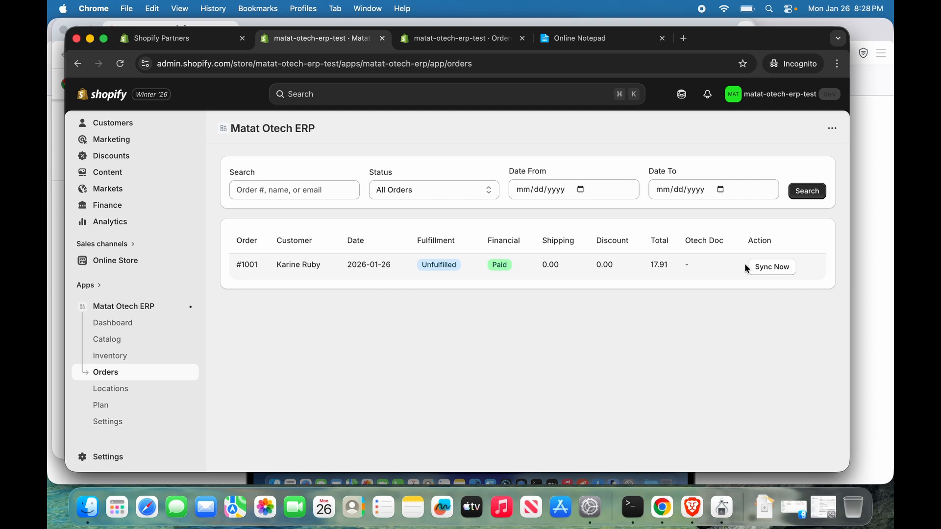
left_click(769, 268)
key("super+r")
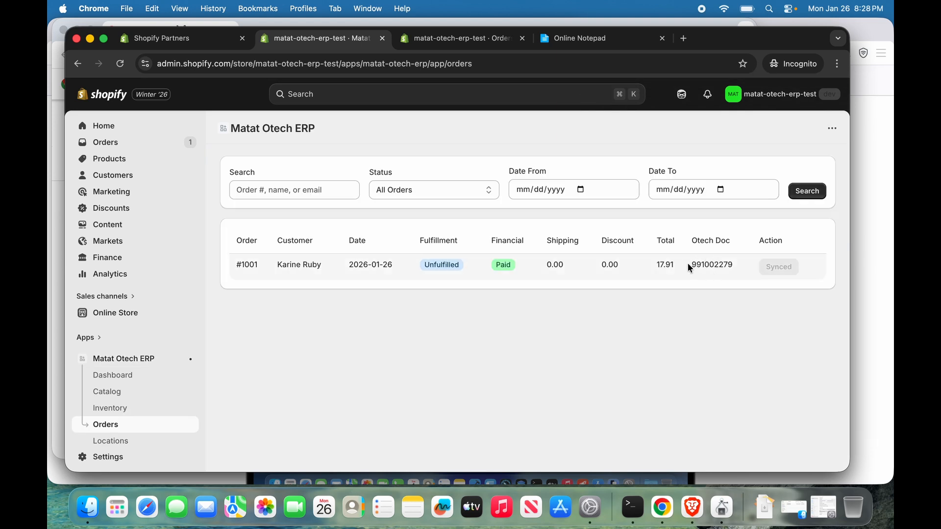
- Check the order's Otech Doc number in the app against the note on the reloaded Shopify order page
left_click_drag(688, 267, 741, 268)
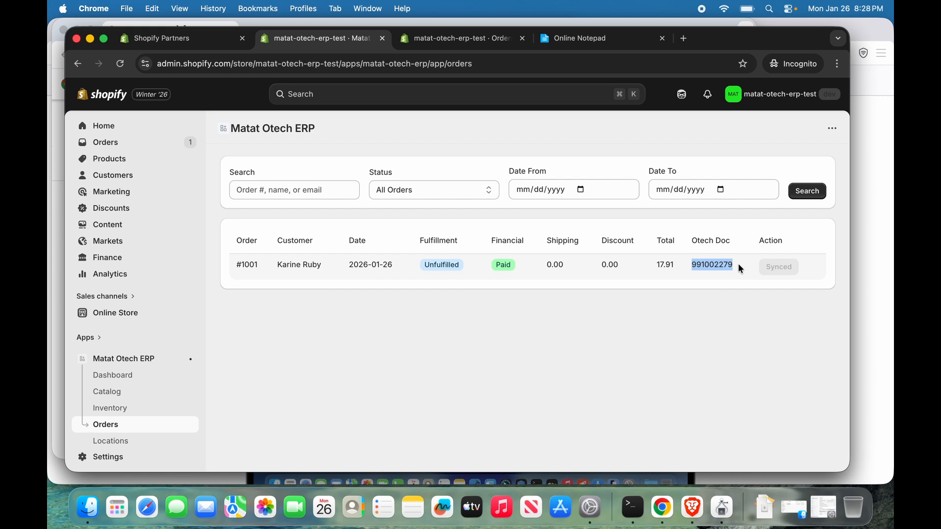
left_click(700, 265)
left_click(440, 40)
key("super+r")
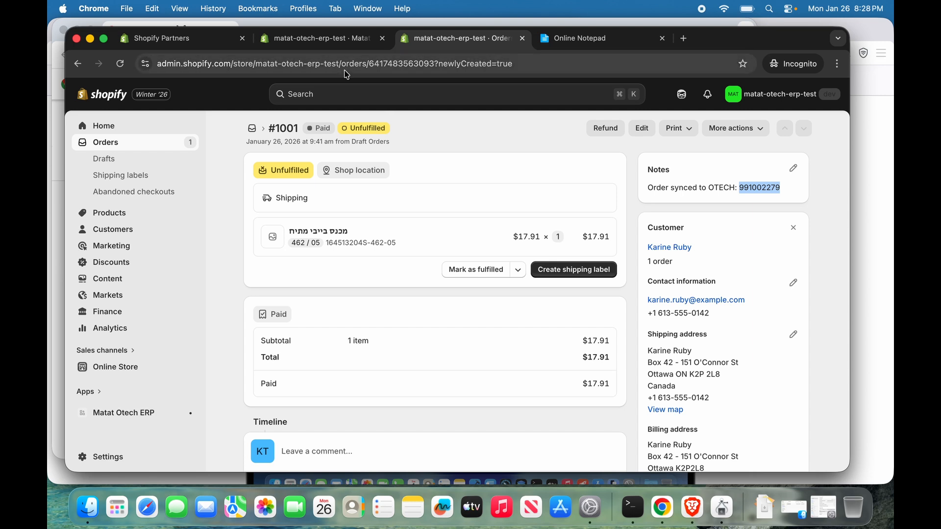
- Open the synced order's details in the ERP app and review its totals, Otech Sync information and invoice PDF entry
left_click(307, 43)
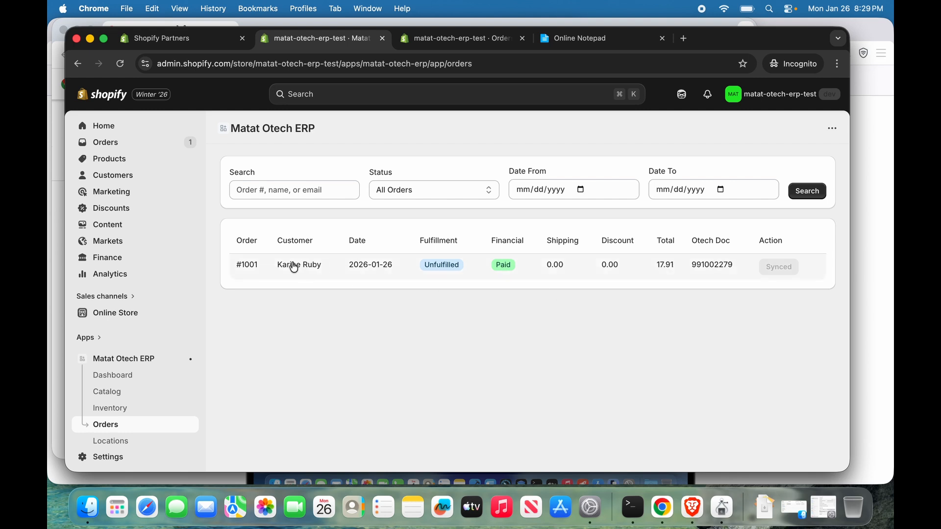
left_click(419, 270)
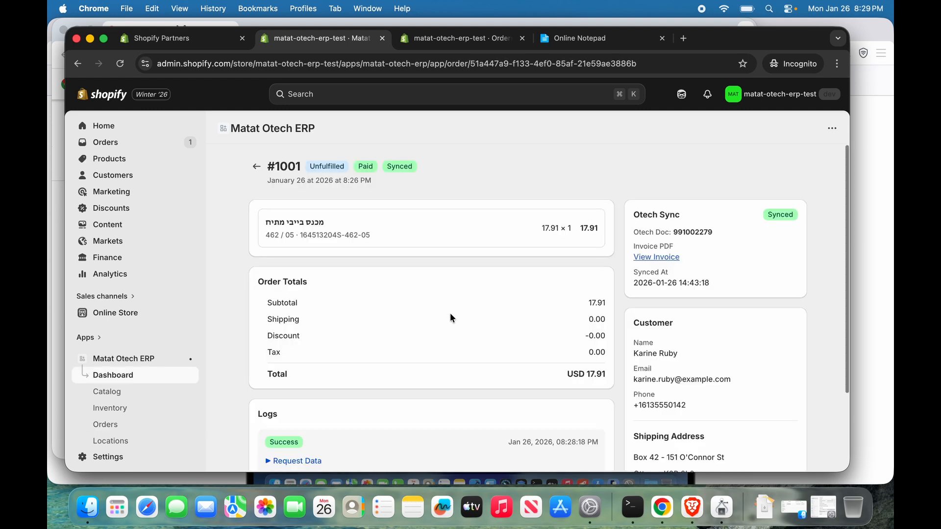
scroll(450, 313, "down", 5)
scroll(449, 317, "up", 3)
scroll(450, 317, "down", 3)
scroll(627, 226, "up", 3)
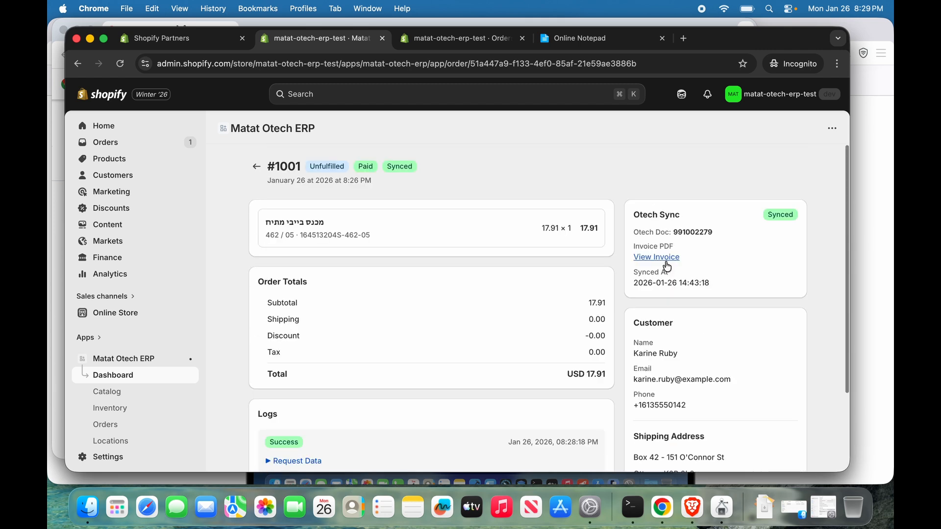
left_click_drag(634, 243, 683, 250)
left_click(645, 243)
- Expand the Request Data and Response Data in the order's sync log and read through both
scroll(575, 282, "down", 4)
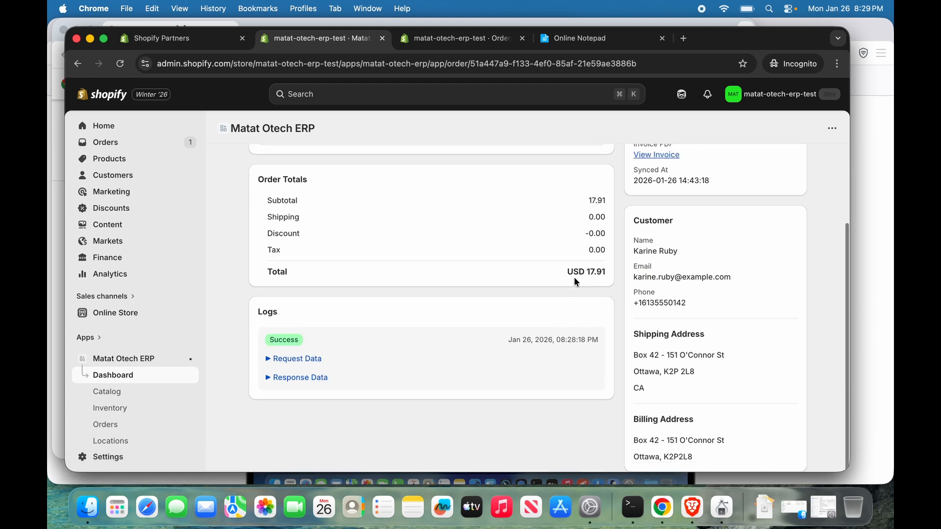
left_click(281, 360)
scroll(371, 339, "down", 5)
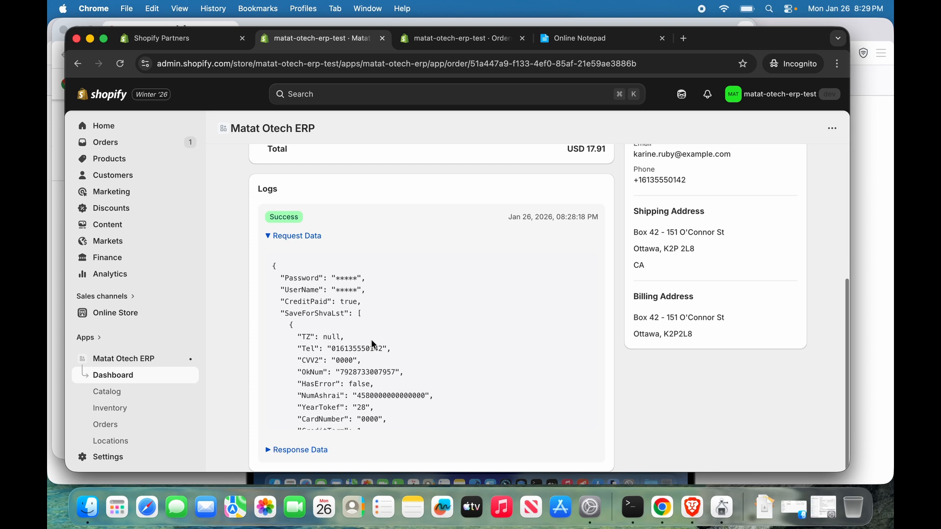
scroll(373, 345, "down", 15)
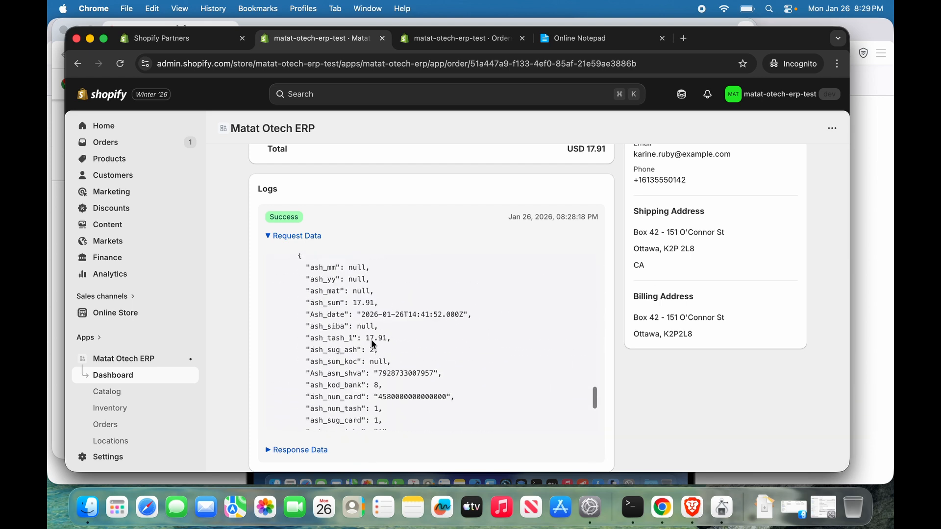
scroll(373, 344, "down", 5)
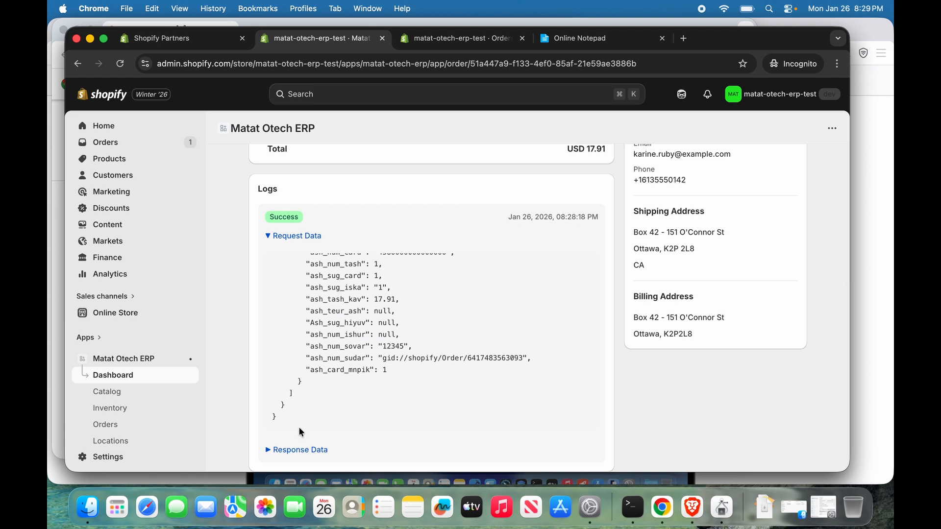
left_click(272, 449)
scroll(248, 384, "down", 2)
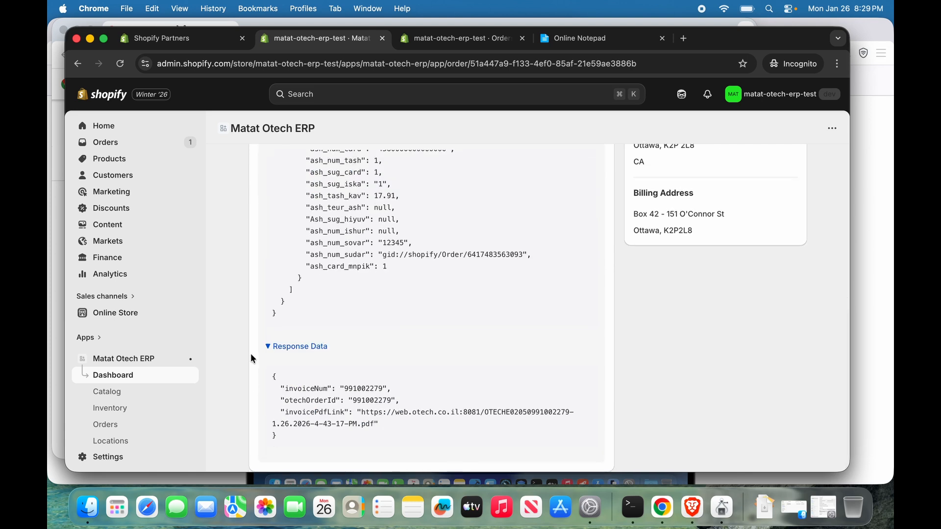
scroll(249, 354, "up", 10)
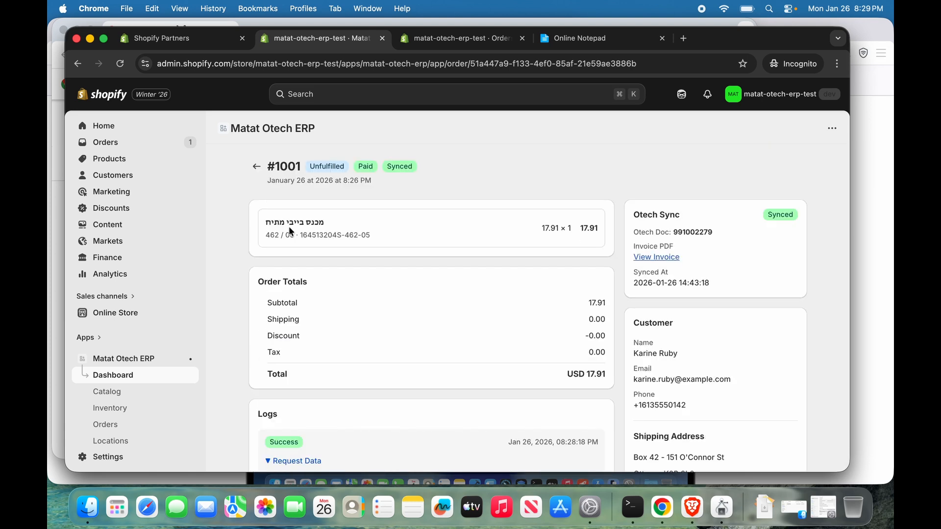
- Go back to the ERP app's settings and review the OTECH API configuration, Product Merging and Sync Features sections
left_click(130, 421)
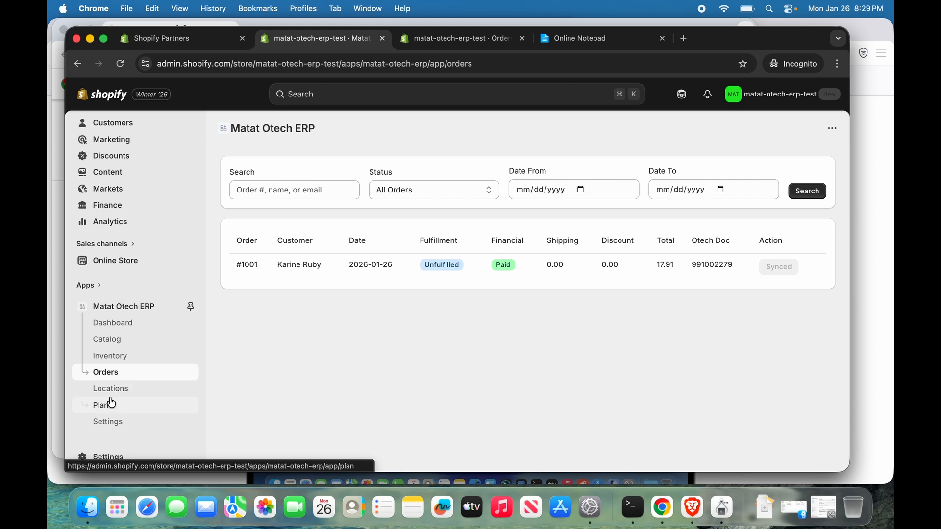
left_click(110, 421)
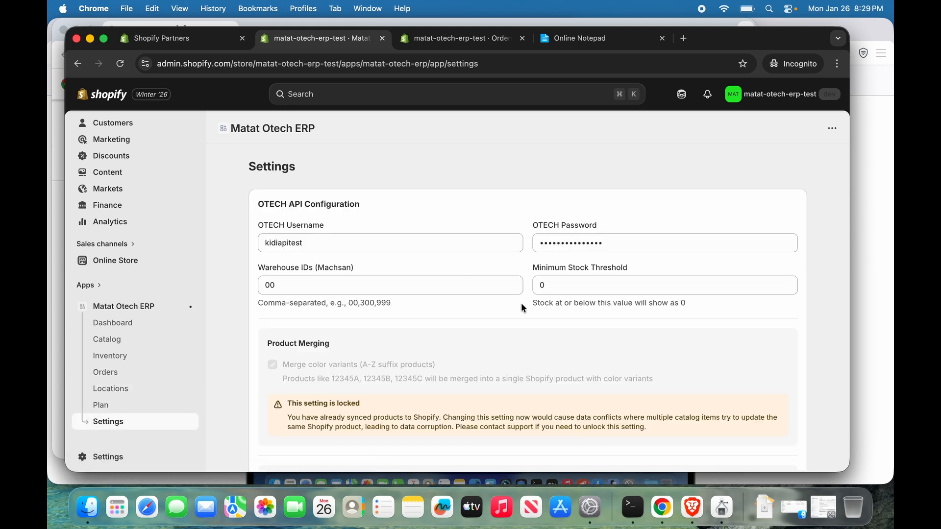
scroll(523, 306, "down", 1)
scroll(523, 306, "down", 5)
scroll(522, 306, "up", 6)
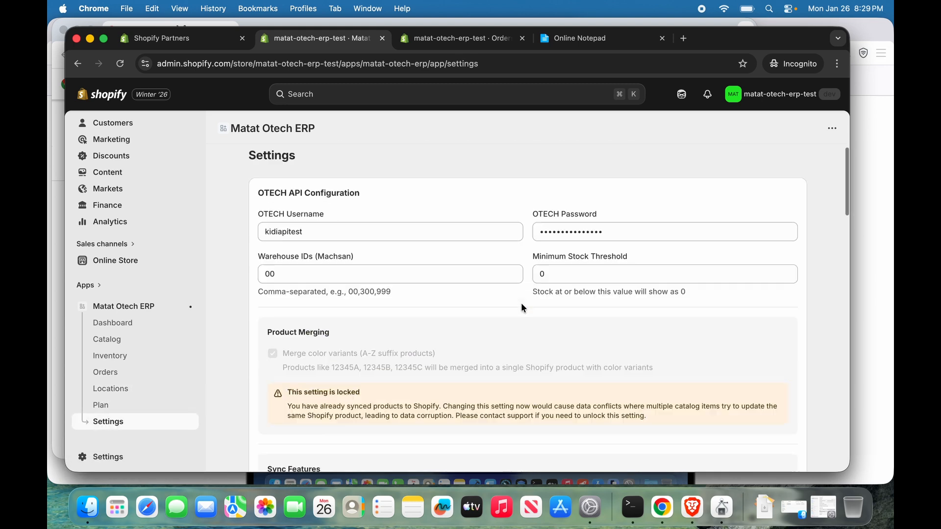
scroll(522, 306, "down", 1)
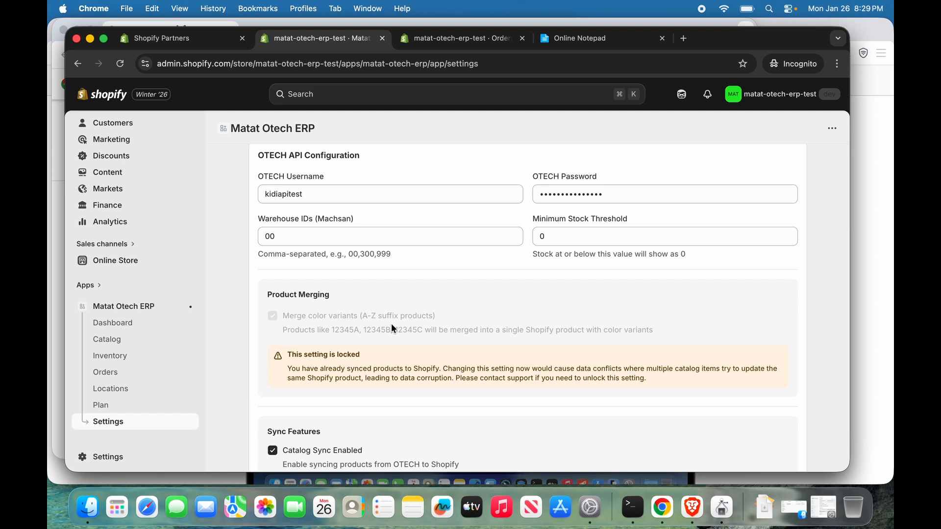
scroll(445, 323, "down", 1)
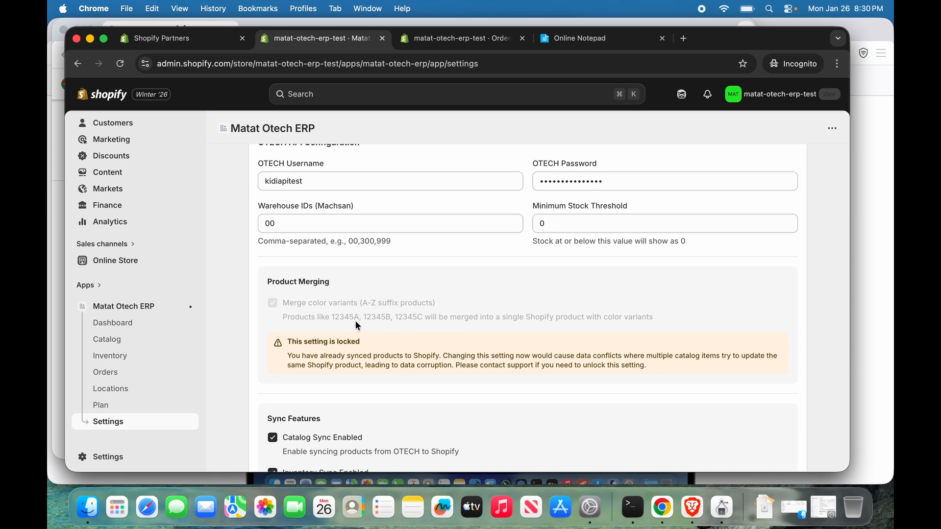
scroll(354, 308, "down", 2)
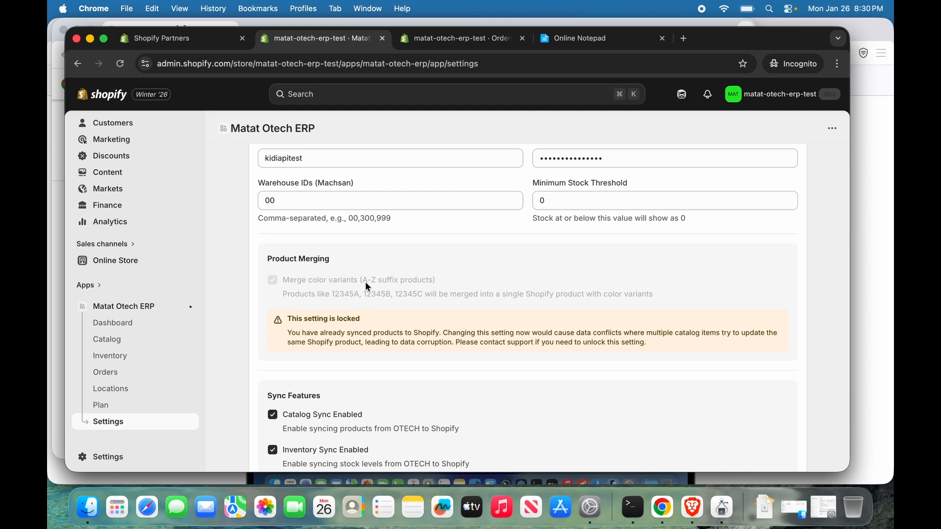
- Enable automatic Catalog Sync in the Auto Sync Settings with a sync interval of every 2 hours
scroll(431, 289, "down", 2)
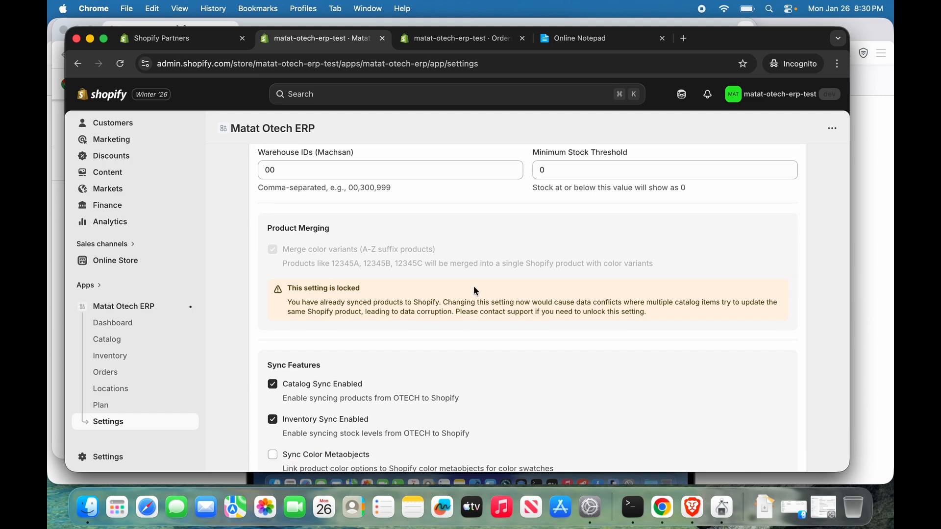
scroll(468, 312, "down", 15)
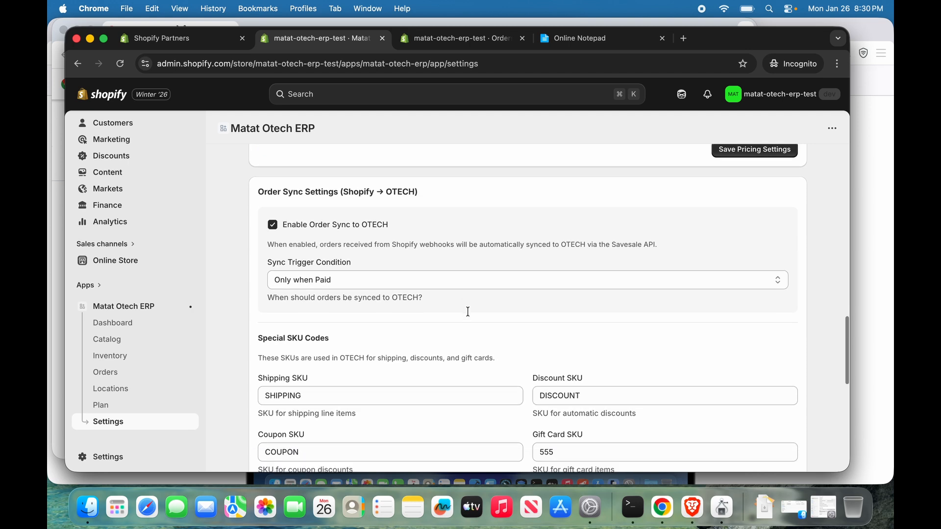
scroll(468, 312, "up", 3)
scroll(466, 311, "down", 3)
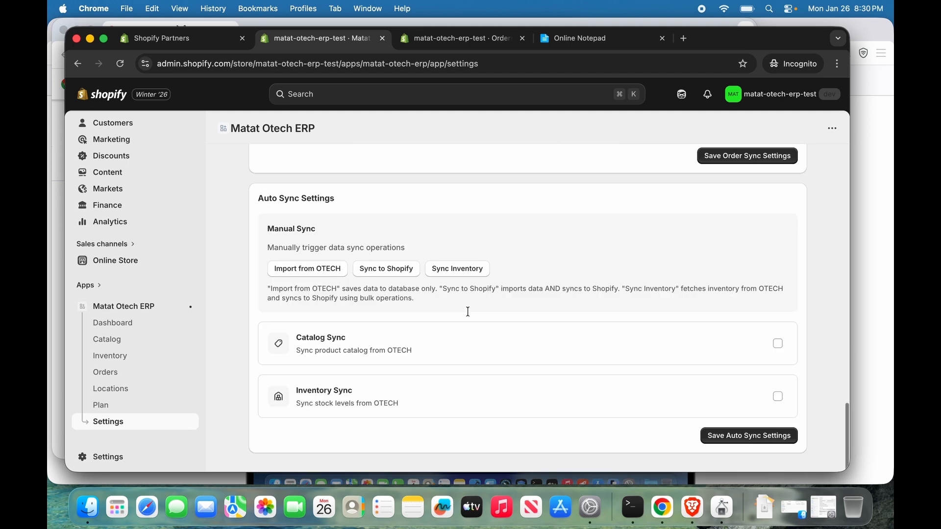
left_click_drag(255, 199, 345, 205)
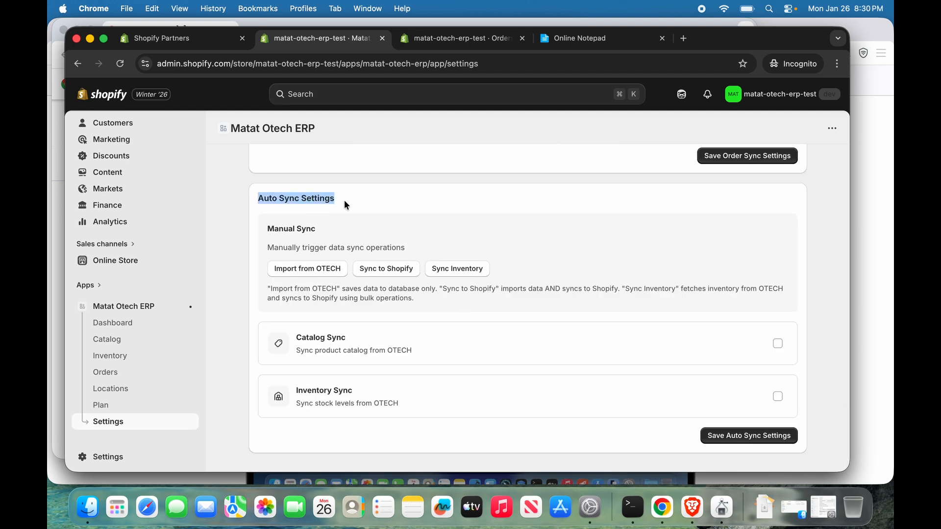
left_click(344, 201)
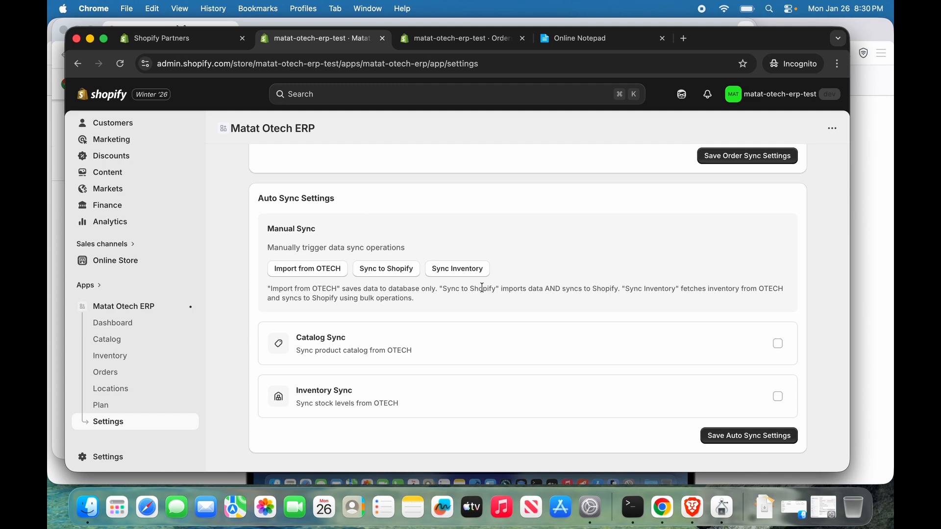
left_click(778, 344)
scroll(607, 319, "down", 3)
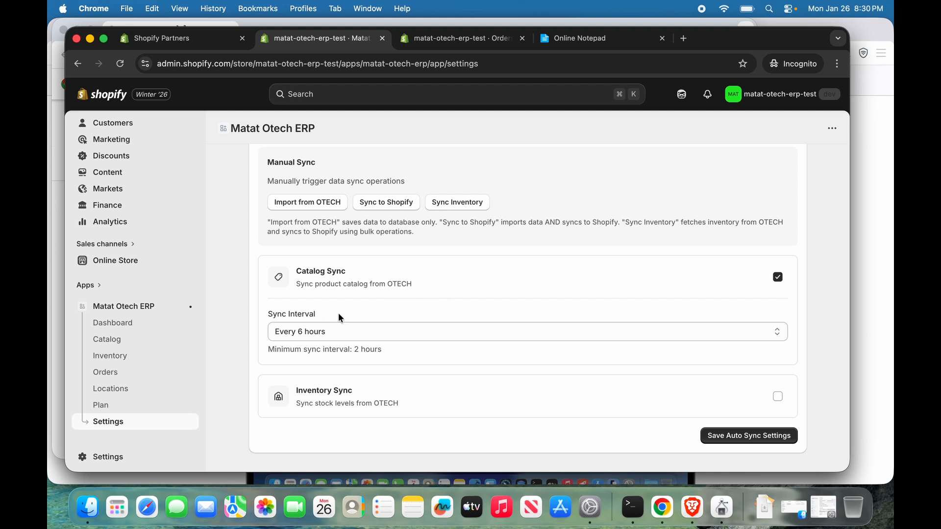
left_click(333, 333)
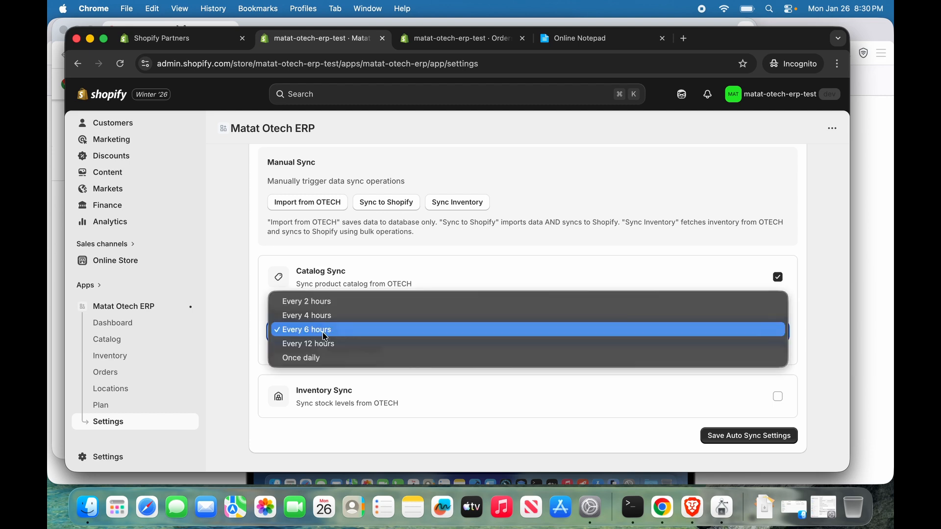
left_click(314, 303)
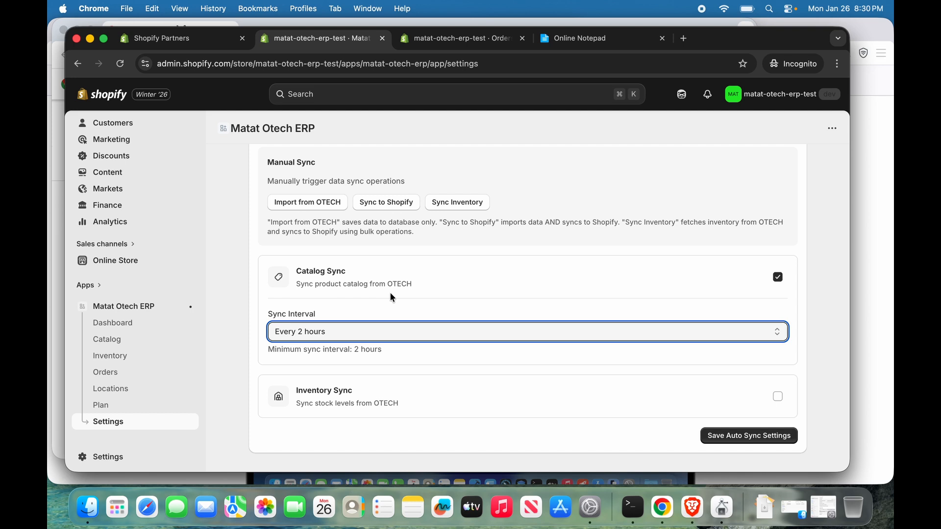
left_click(426, 353)
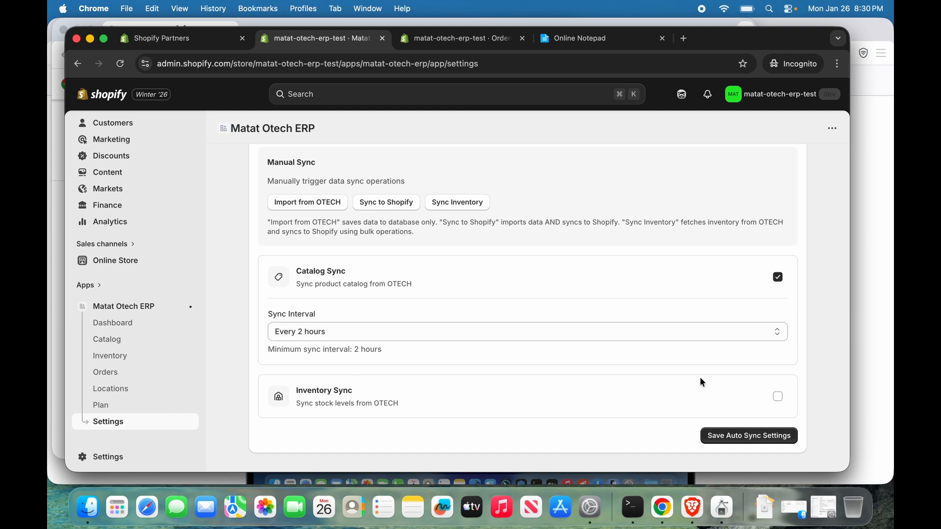
- Enable automatic Inventory Sync for stock levels from OTECH with a sync interval of every hour
left_click(777, 397)
scroll(537, 390, "down", 2)
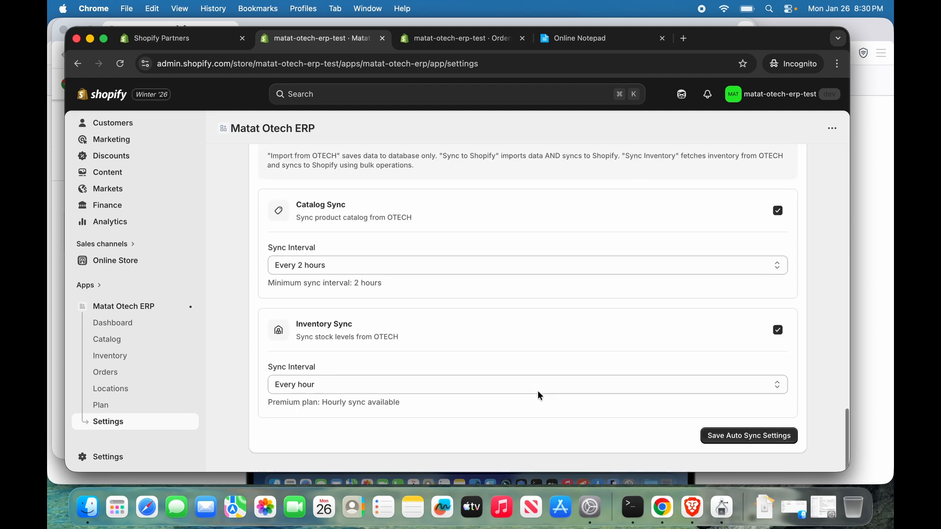
left_click(351, 387)
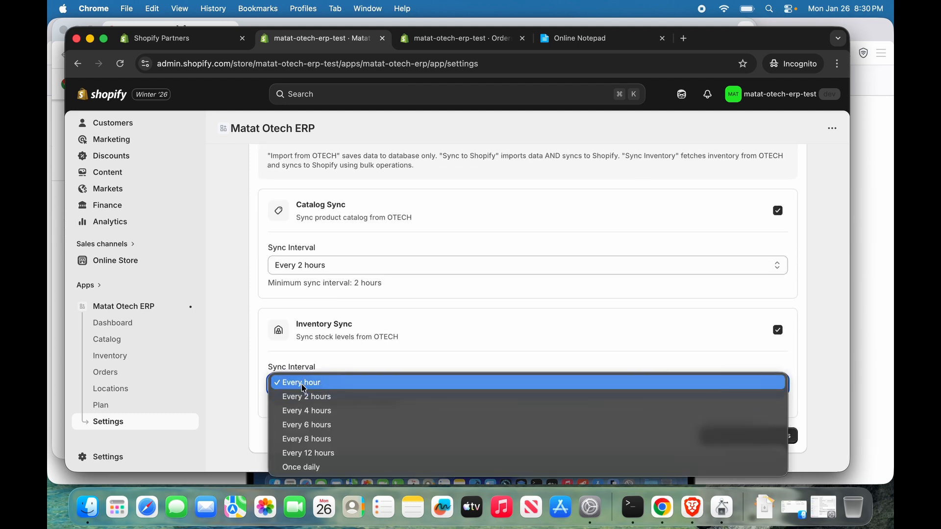
left_click(304, 383)
left_click(370, 352)
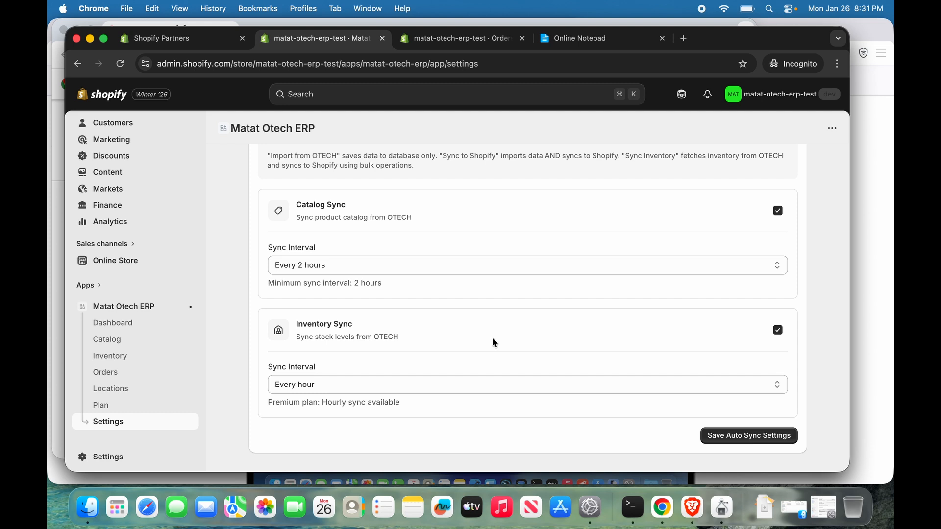
scroll(491, 337, "up", 5)
scroll(492, 337, "down", 4)
scroll(492, 338, "up", 20)
scroll(492, 337, "down", 19)
scroll(707, 376, "down", 8)
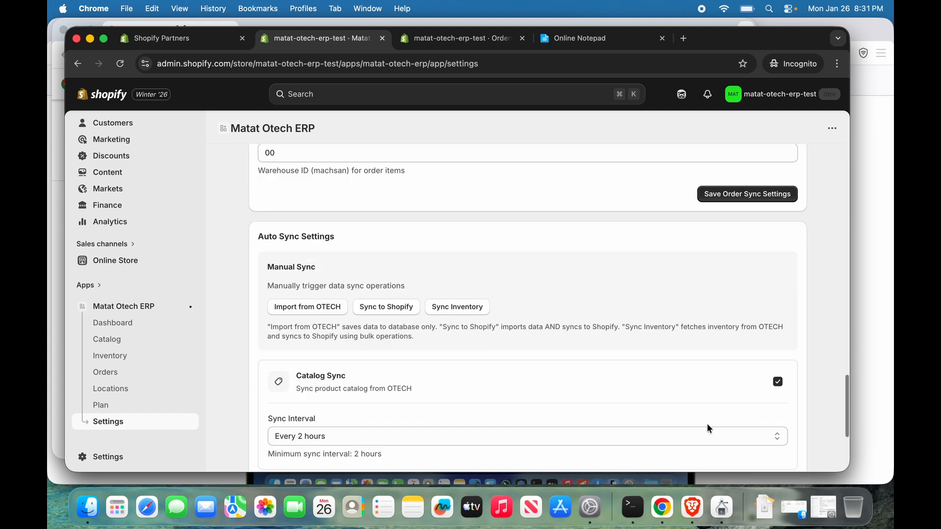